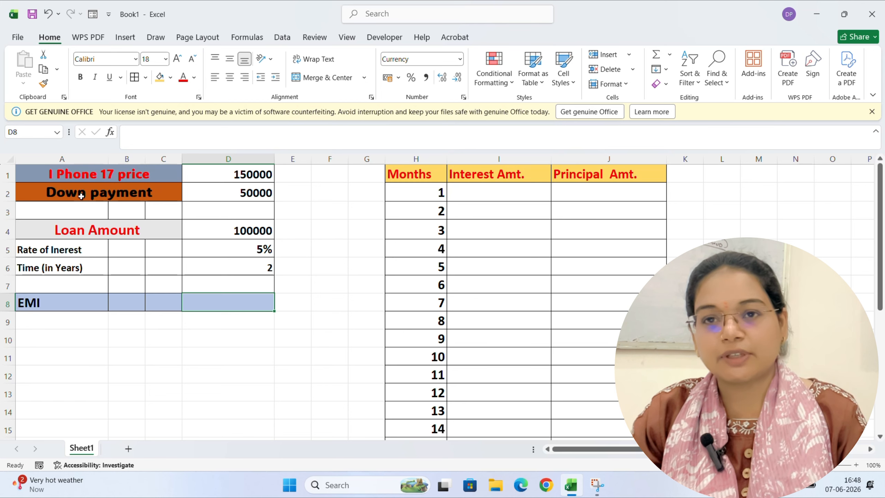
left_click(240, 192)
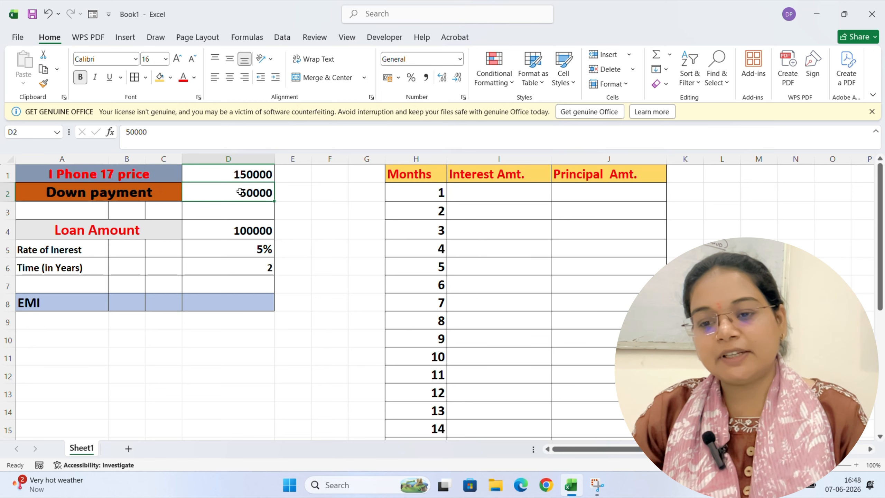
left_click(229, 232)
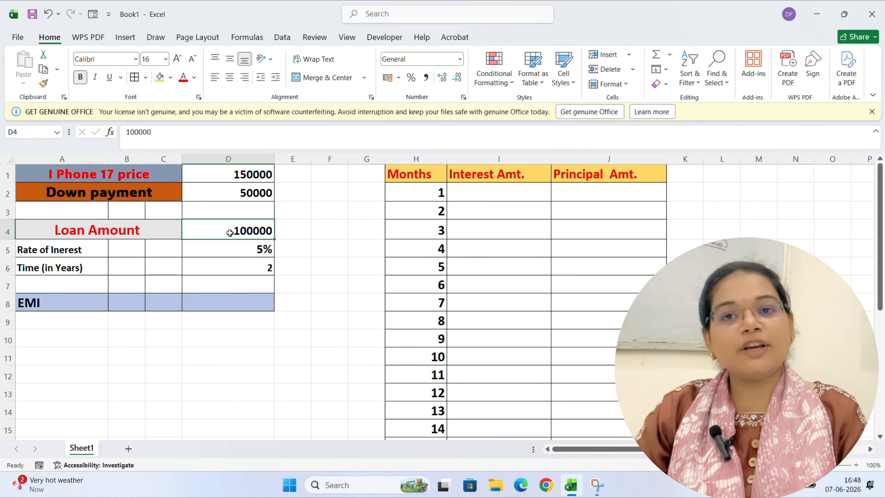
left_click(216, 247)
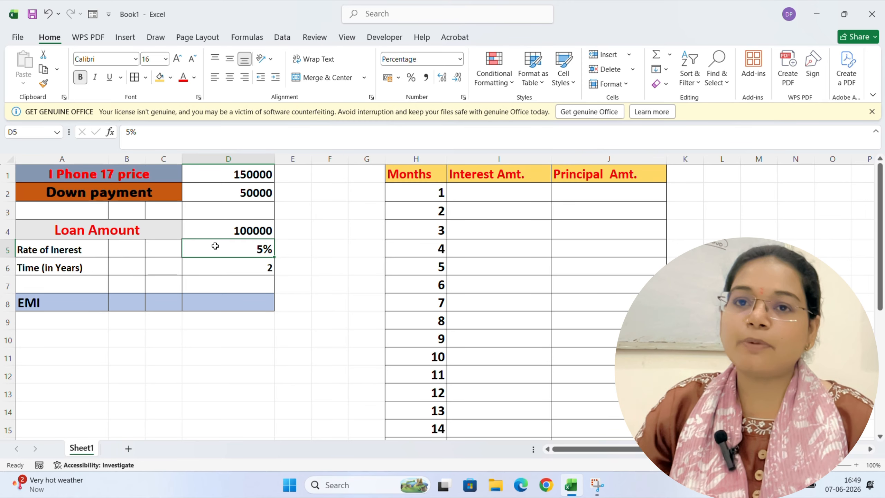
Enter the formula =PMT(D5/12,D6*12,D4) in cell D8 to calculate the EMI.
left_click(222, 306)
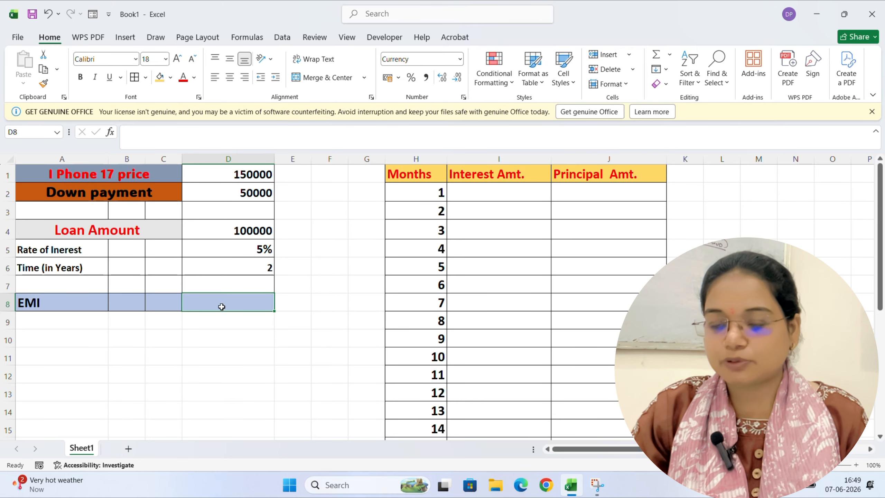
type("=")
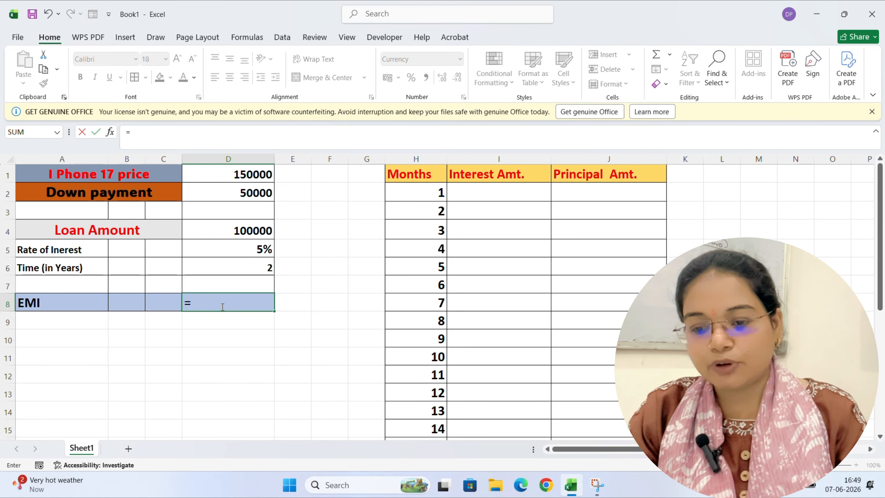
type("PMT(")
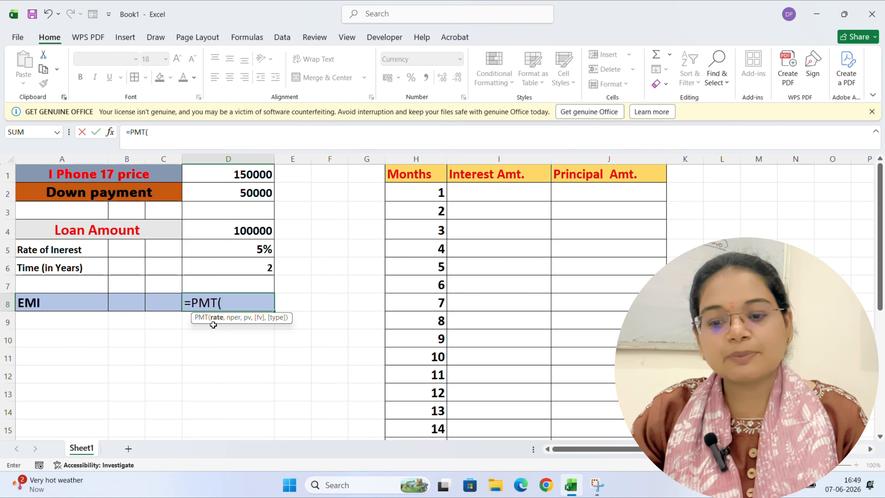
left_click(234, 246)
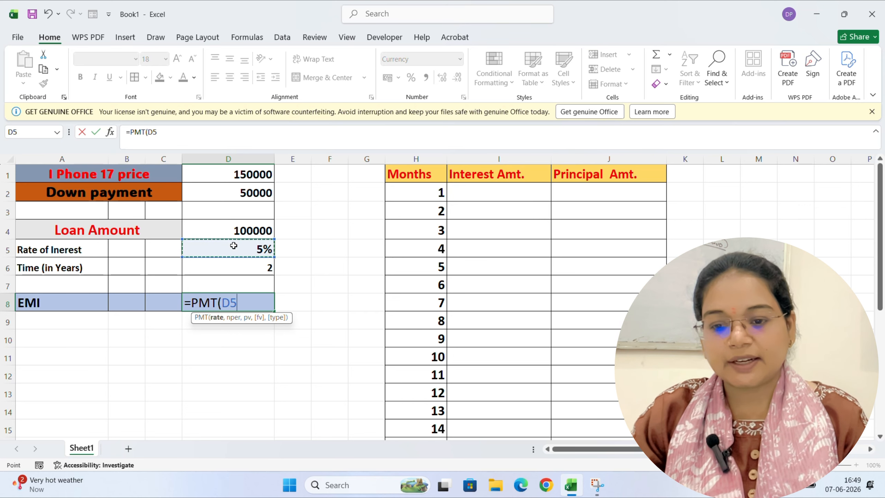
type("/")
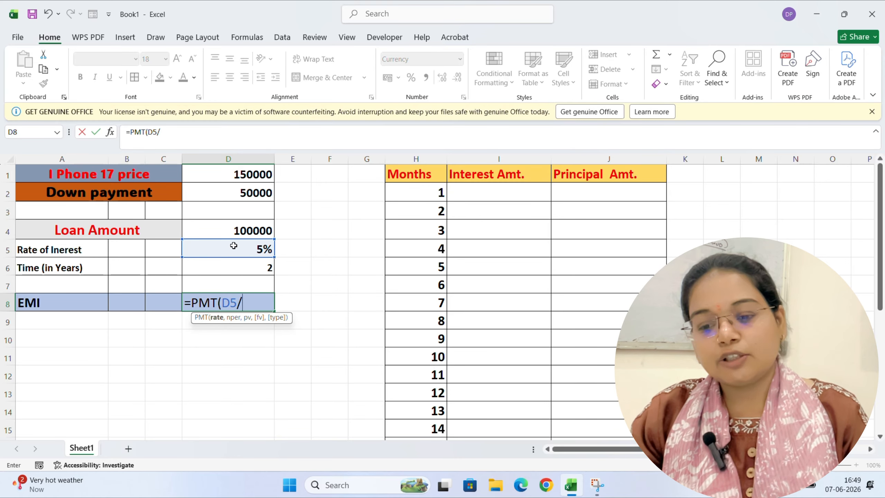
type("12")
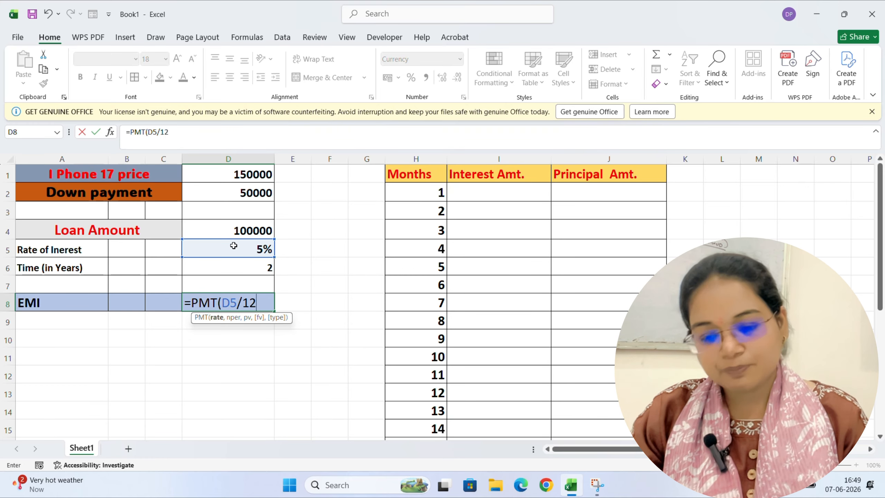
type(",")
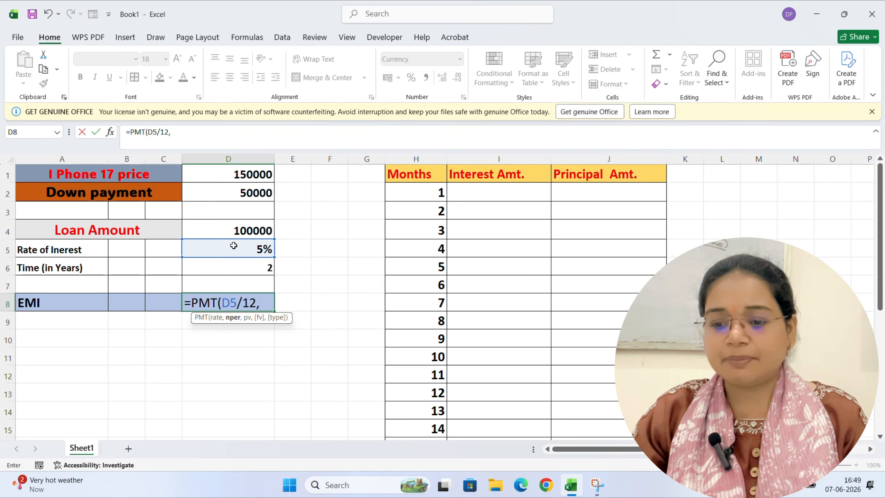
left_click(213, 267)
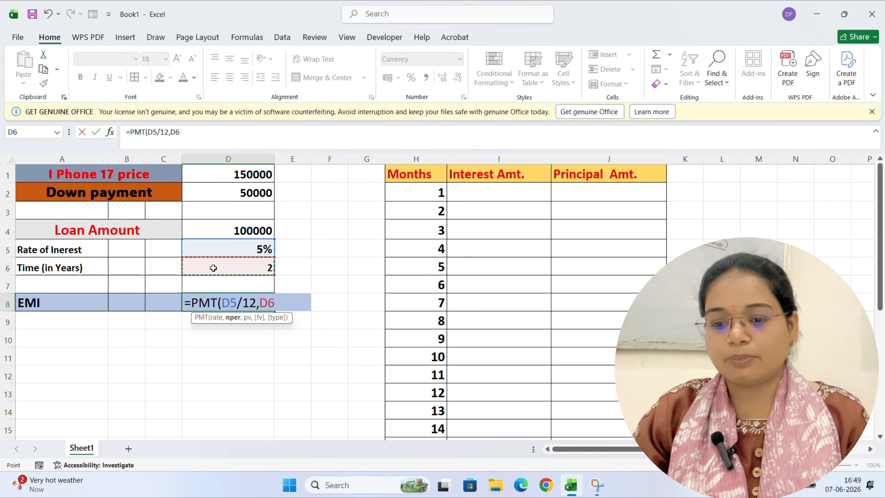
type("*1")
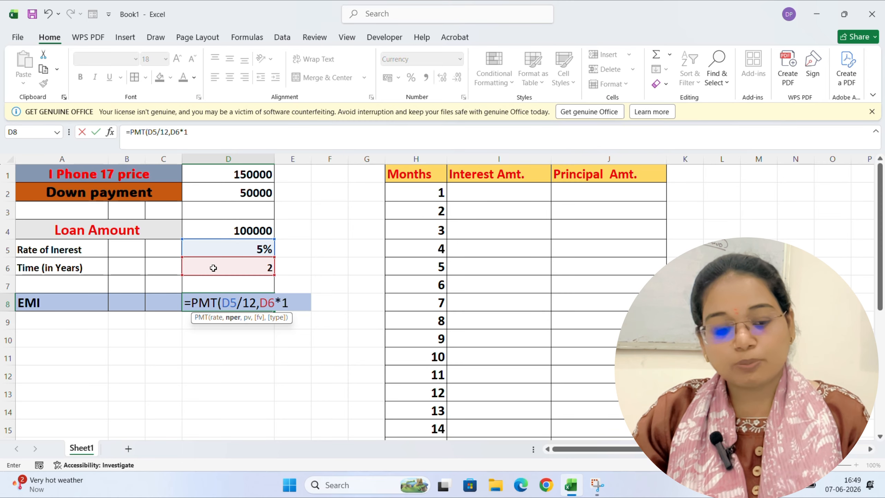
type("2,")
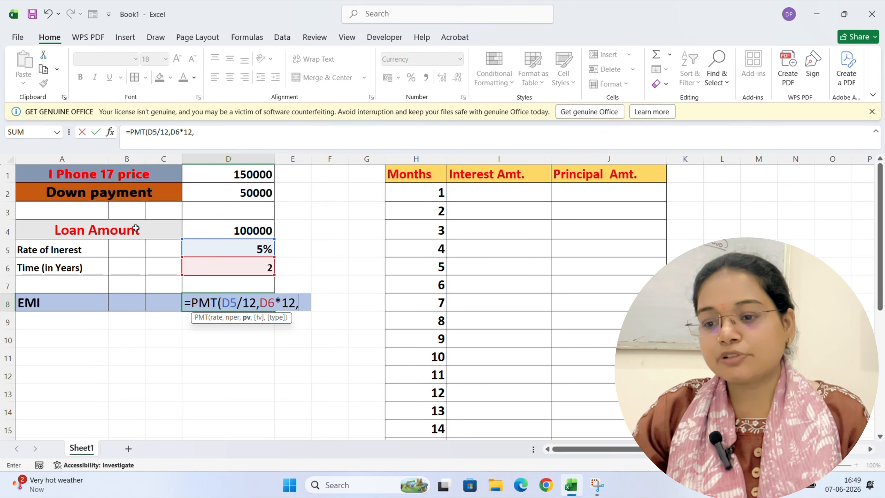
left_click(225, 227)
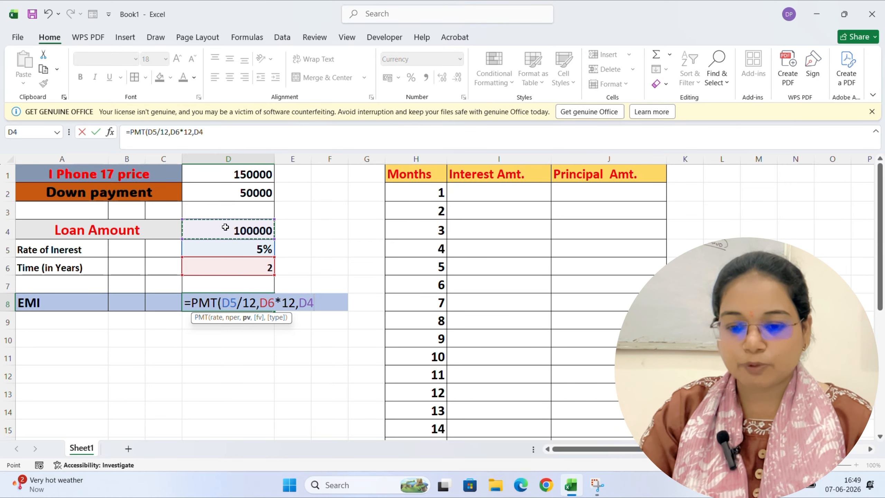
type(")")
key("Return")
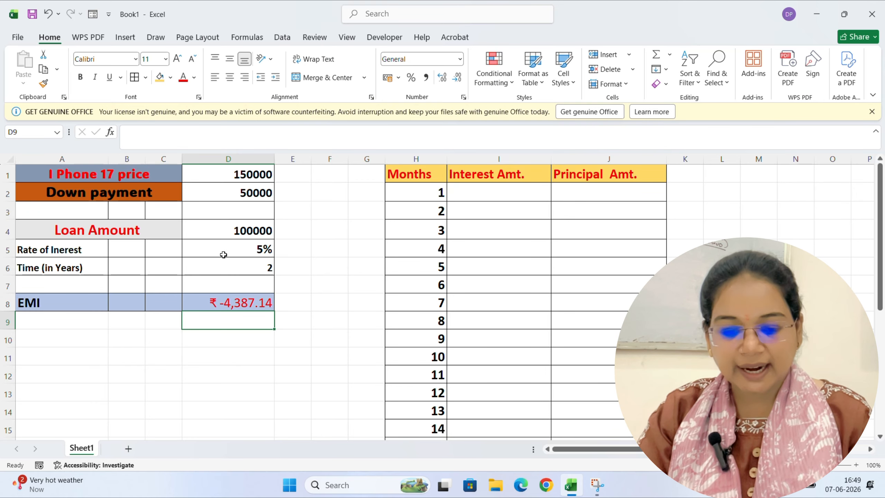
Put a minus sign before PMT in the EMI formula in D8 so it returns a positive amount.
left_click(227, 305)
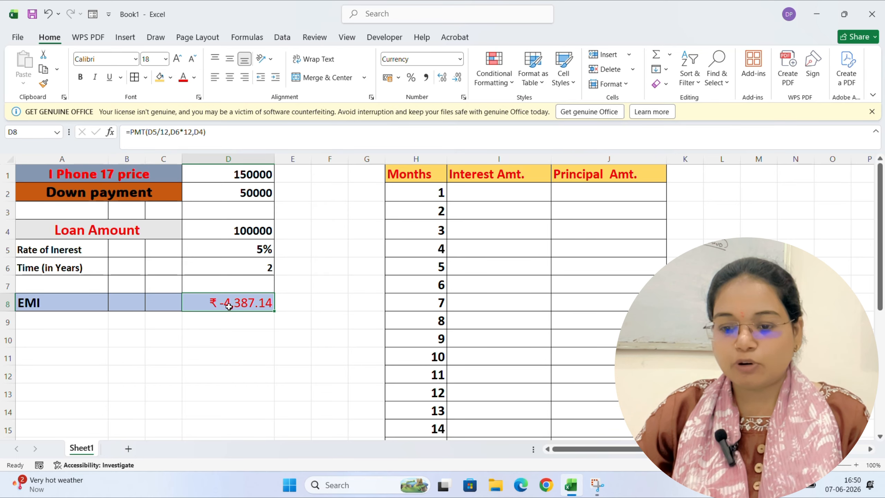
double_click(228, 306)
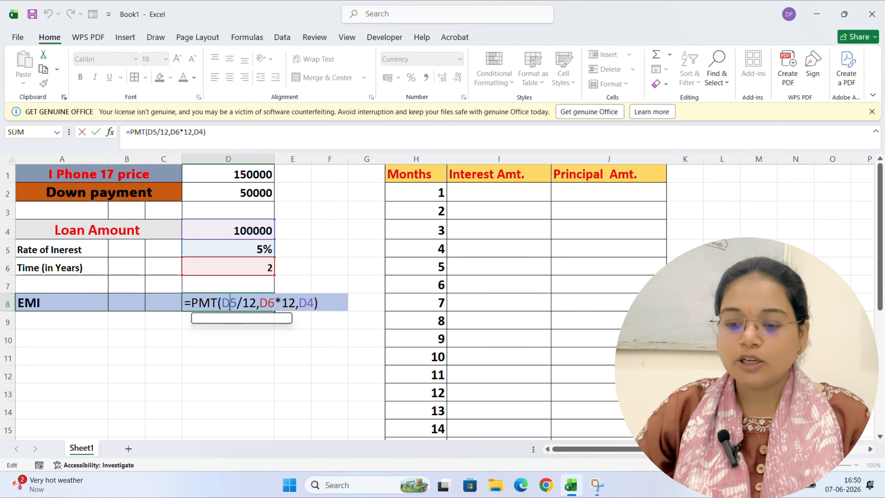
left_click(193, 303)
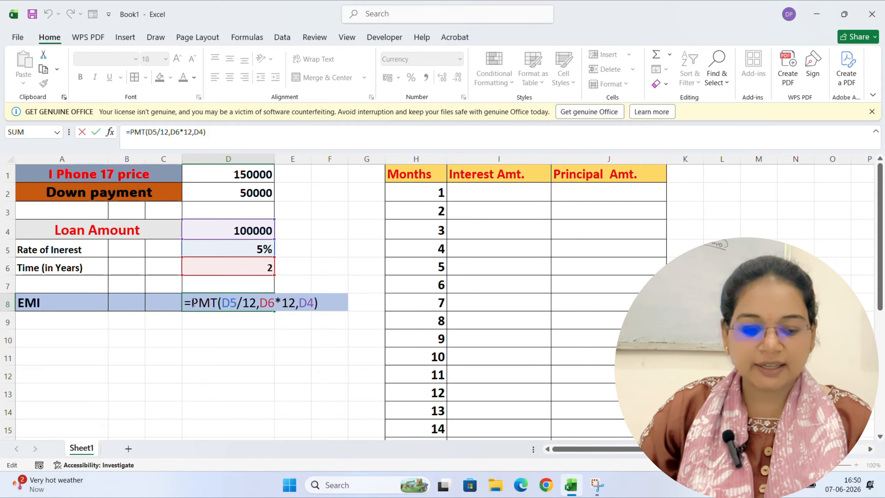
key("Return")
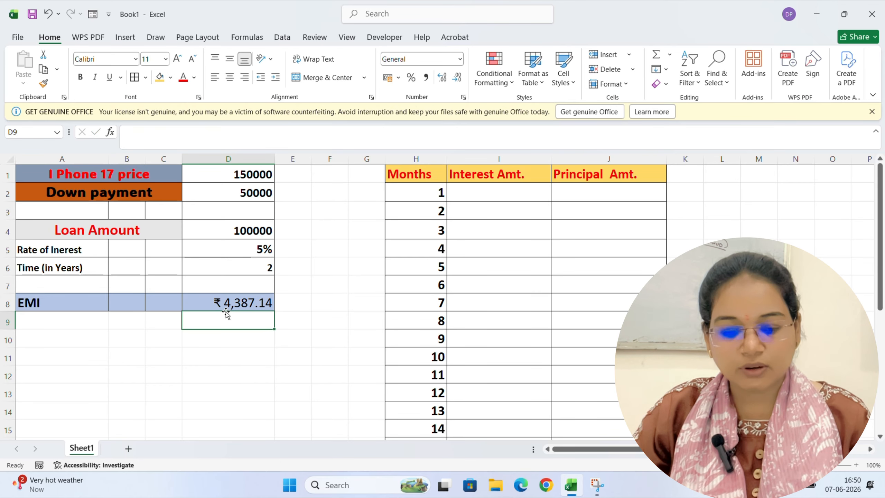
Correct the number of periods in D8's PMT formula to D6*12 and complete it with D4 as the present value.
left_click(244, 300)
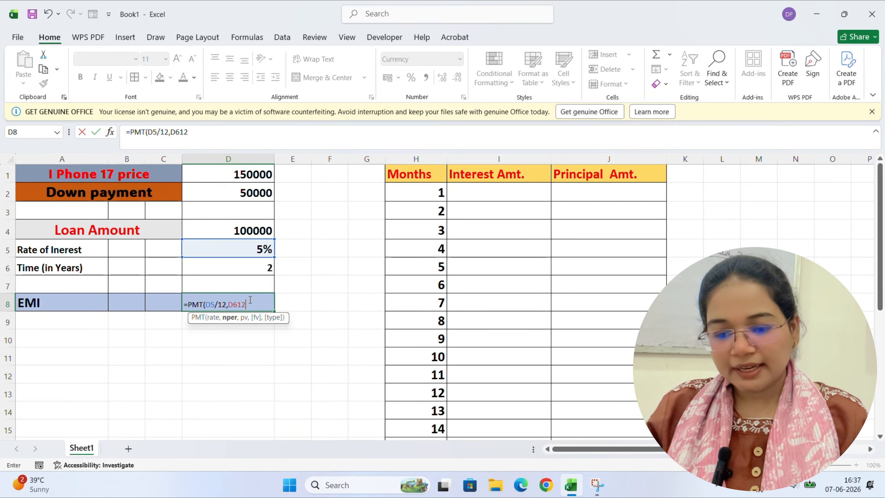
key("BackSpace")
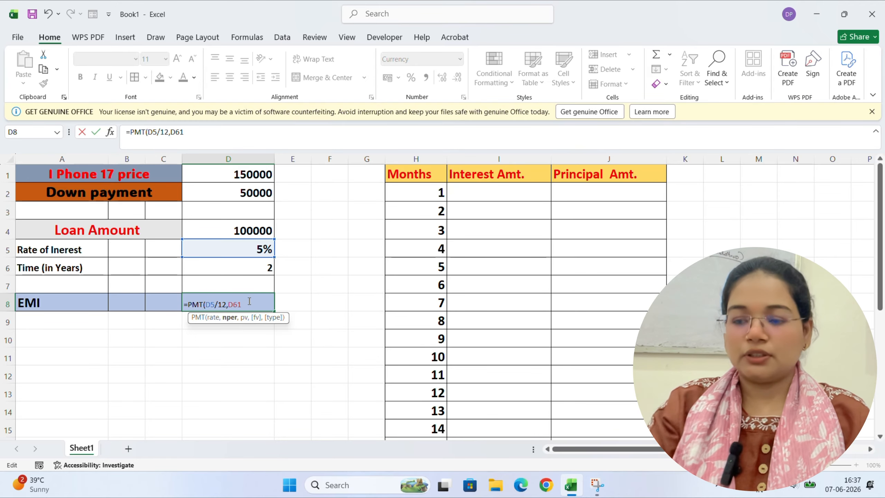
key("BackSpace")
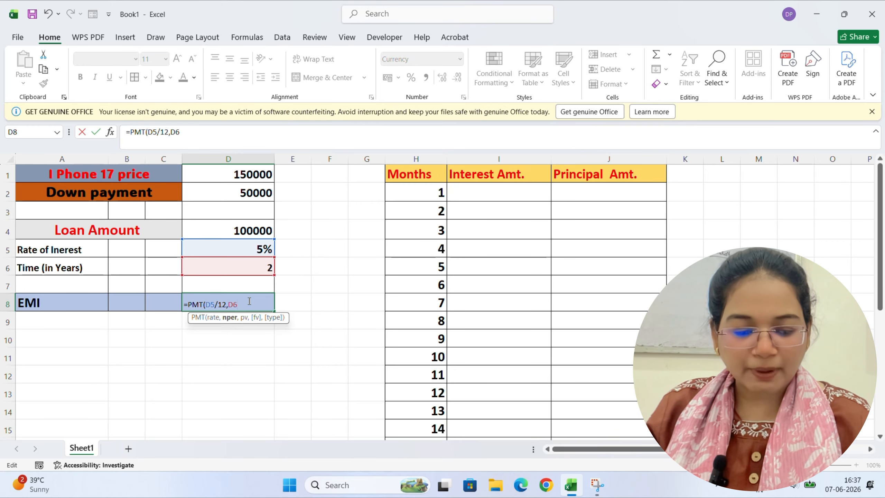
type("*12")
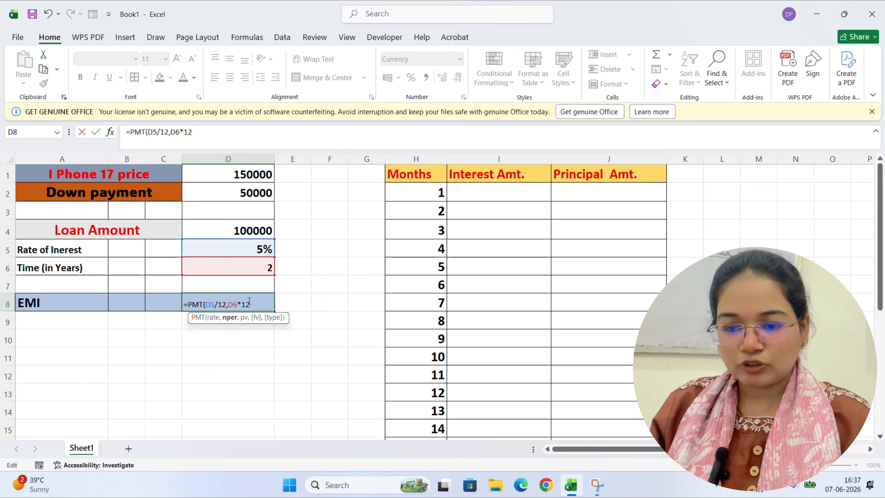
type(",")
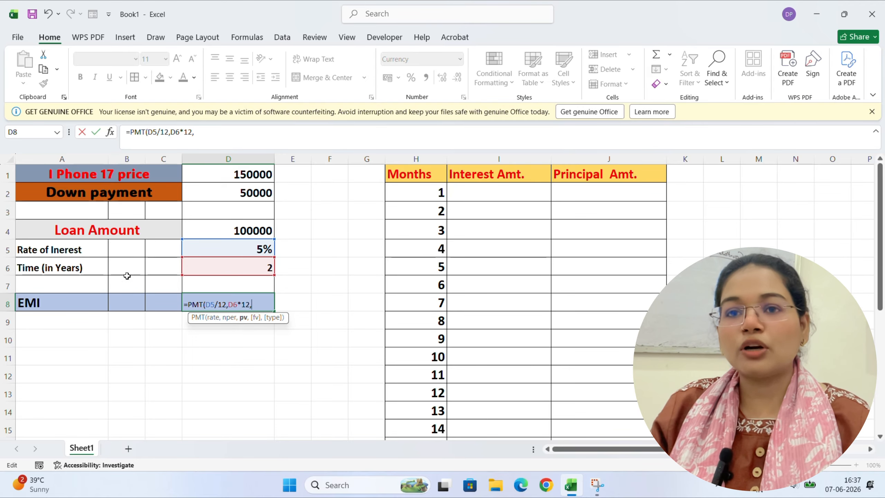
left_click(235, 231)
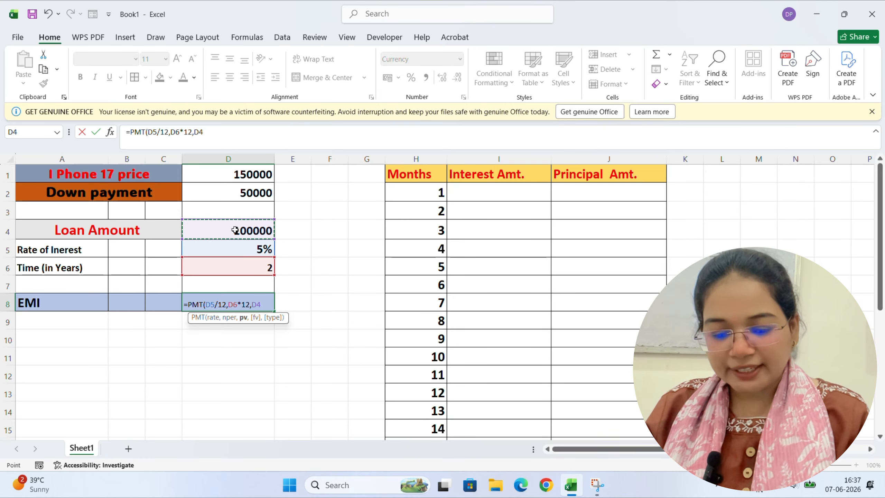
type(")")
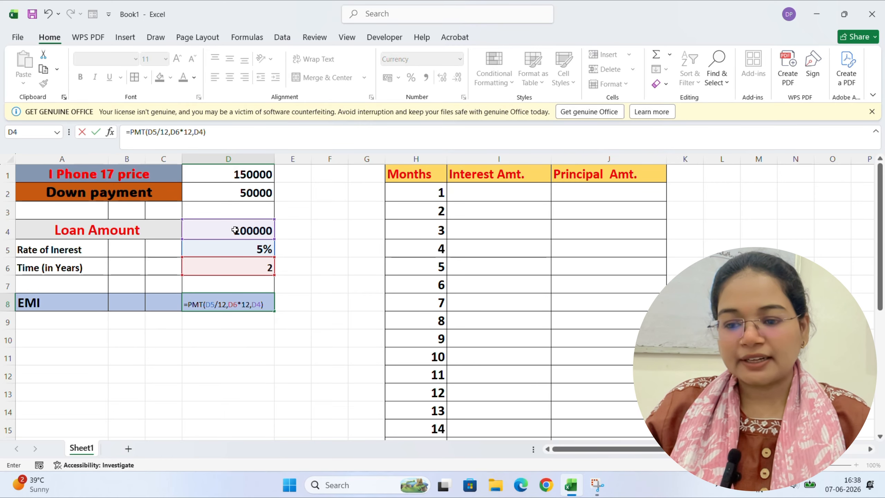
key("Return")
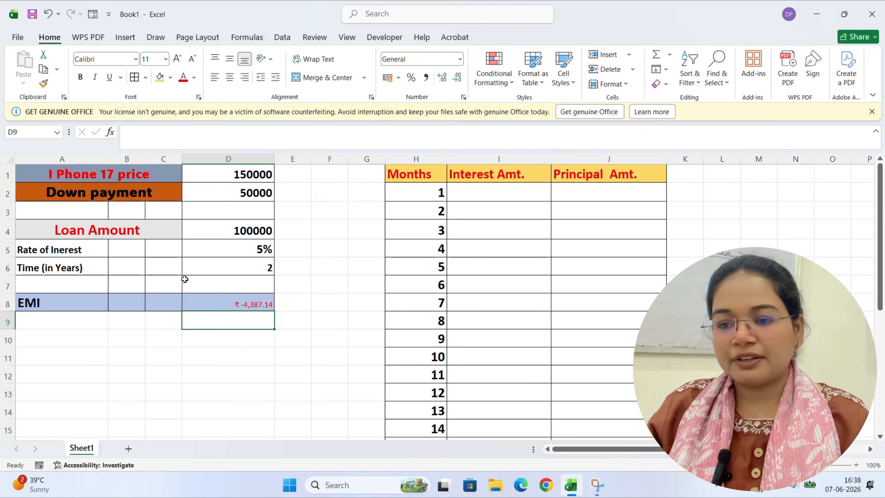
Increase the font size of the EMI amount in D8 to 18.
left_click(232, 302)
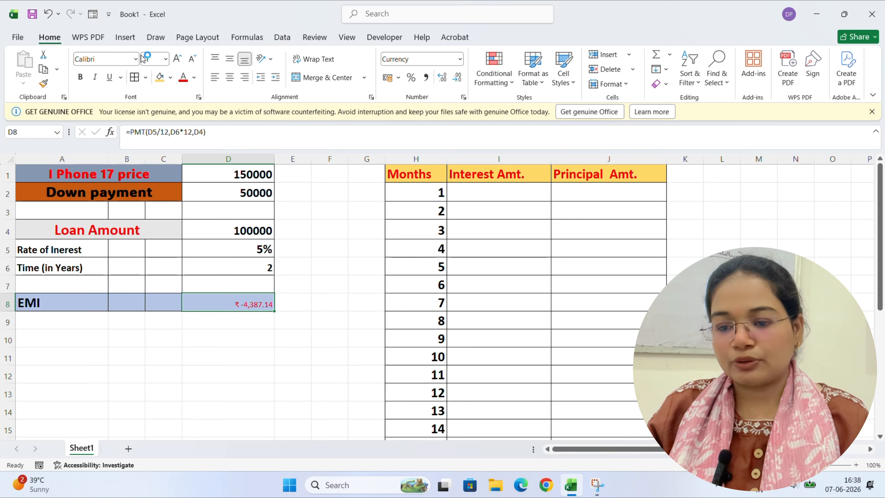
left_click(177, 59)
left_click(178, 59)
left_click(178, 59)
left_click(177, 59)
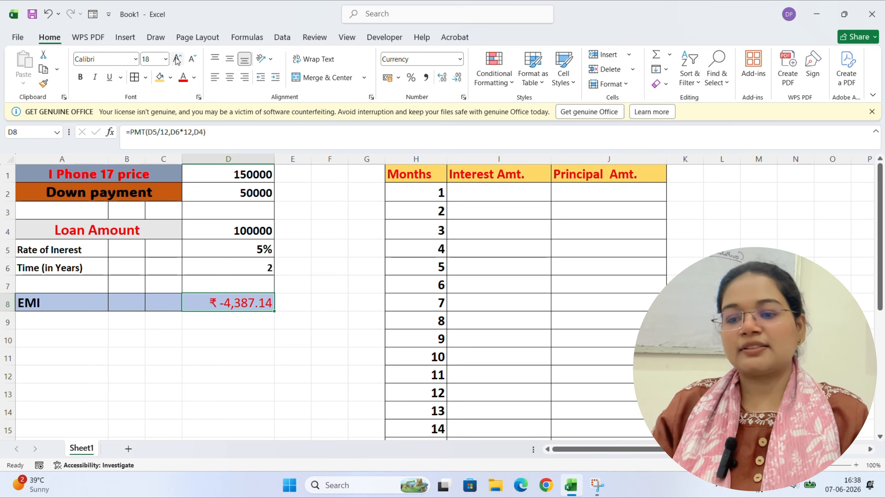
Change the EMI formula in D8 to =-PMT(D5/12,D6*12,D4) and check it.
double_click(240, 304)
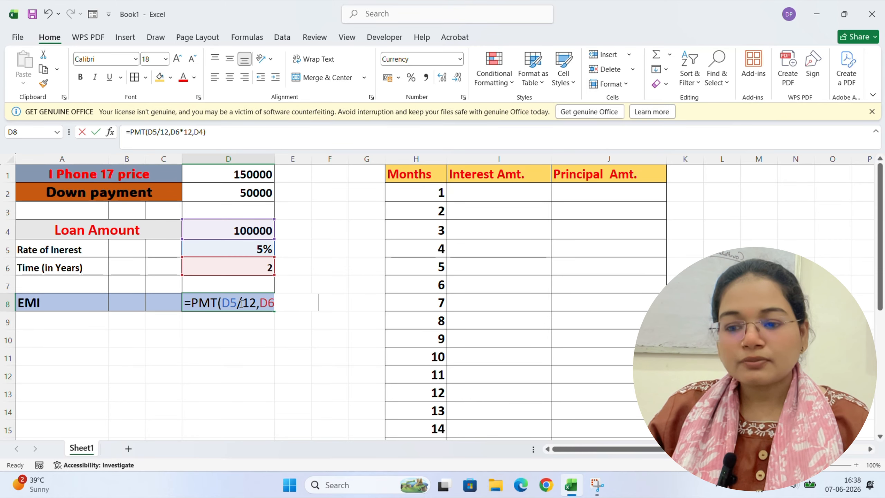
left_click(191, 300)
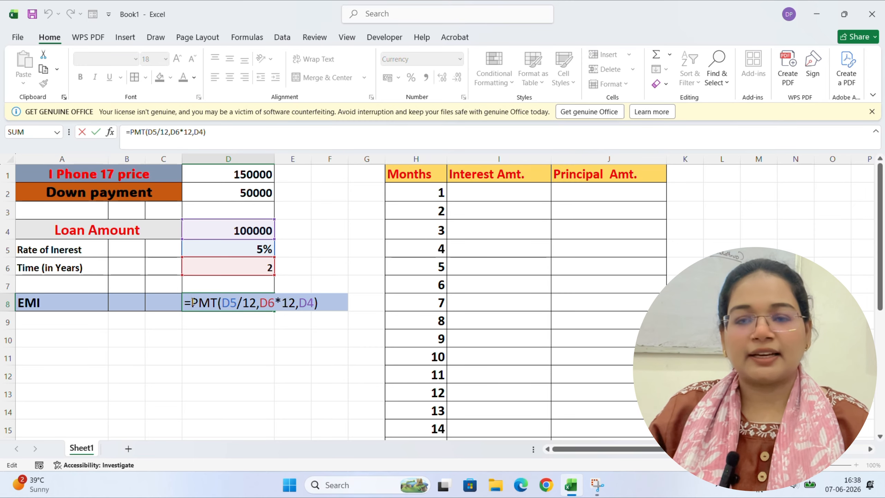
type("-")
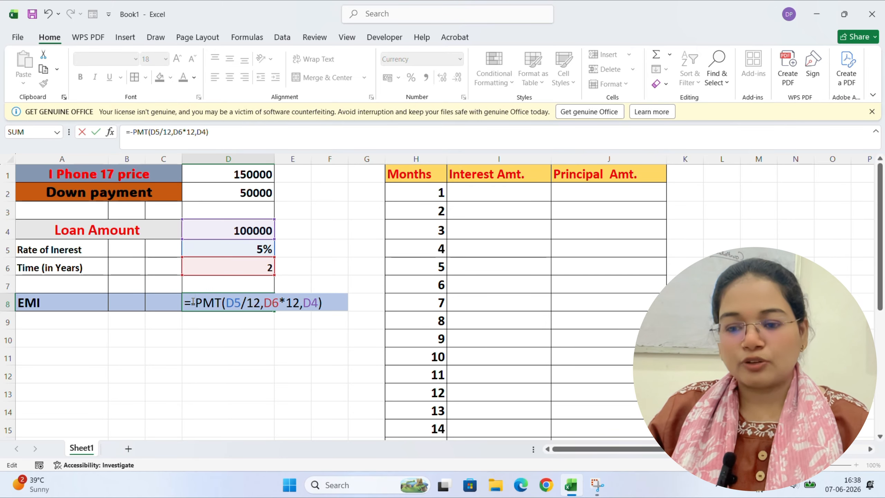
key("Return")
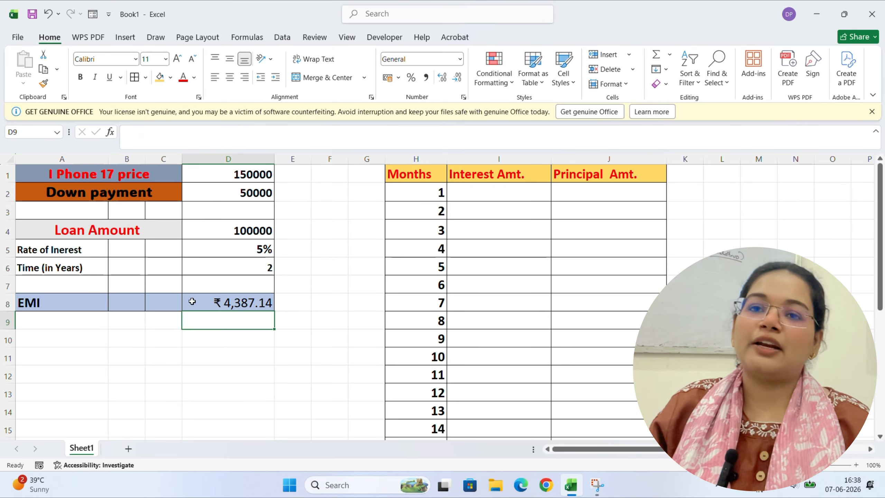
left_click(217, 301)
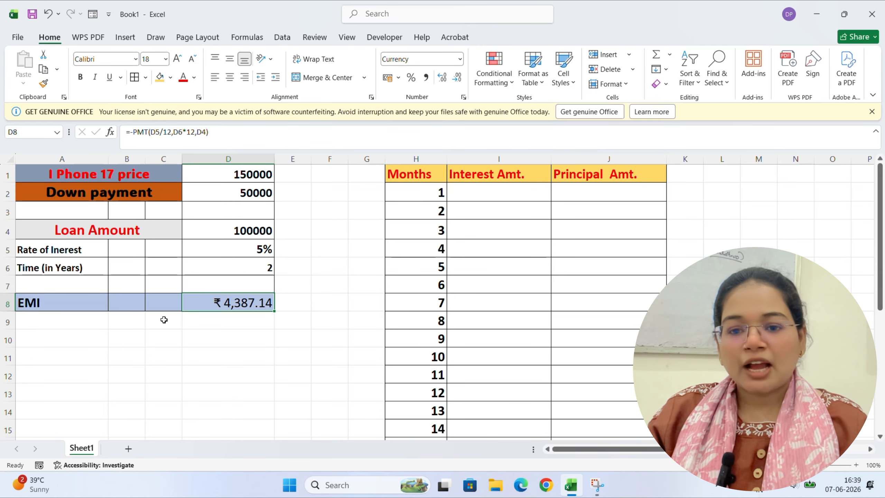
left_click(472, 191)
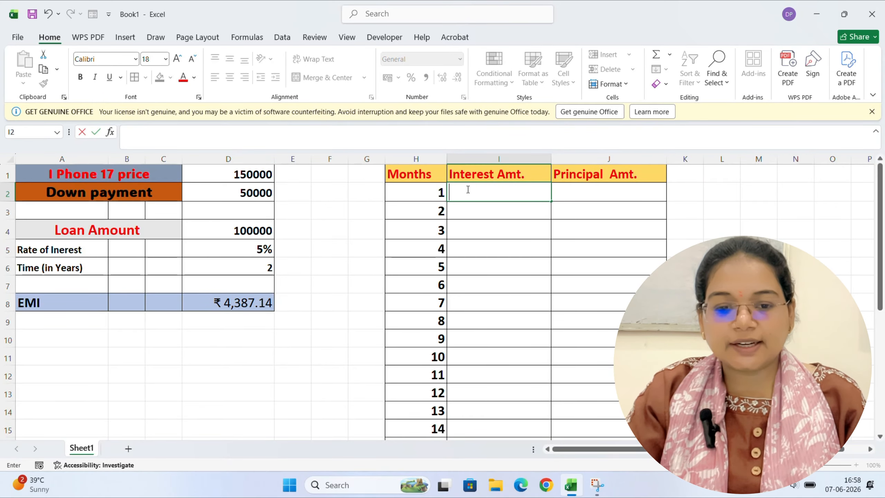
left_click(475, 191)
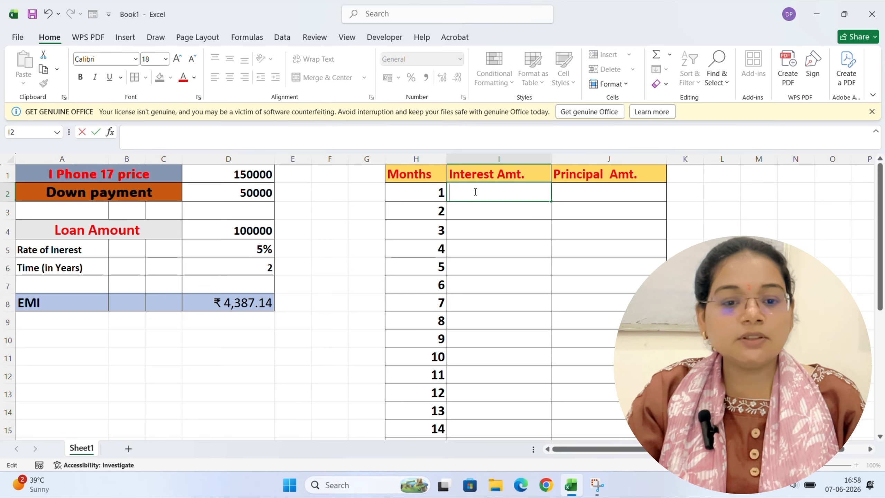
left_click(590, 192)
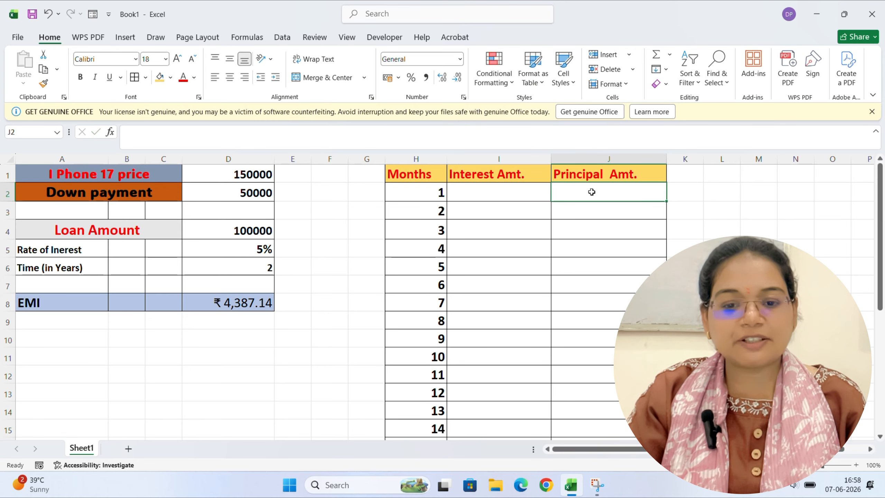
left_click(480, 207)
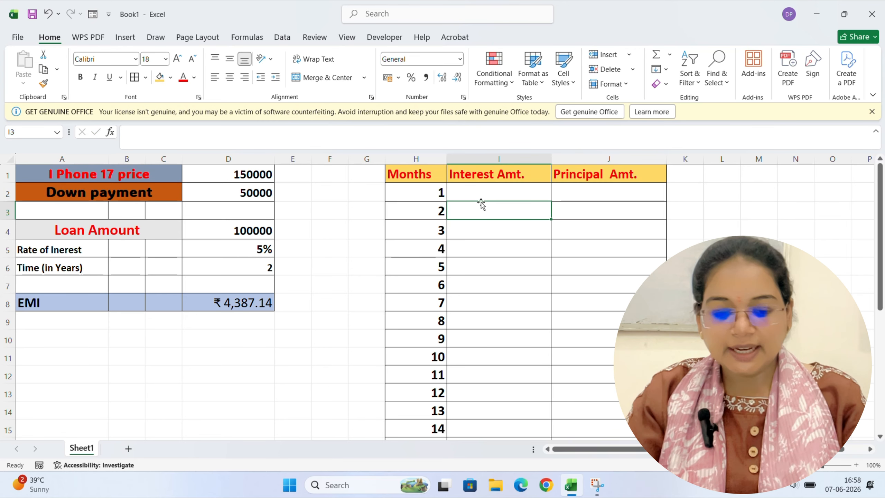
Start an IPMT formula in I2 for the first month's interest, with D5/12 as the rate.
double_click(469, 187)
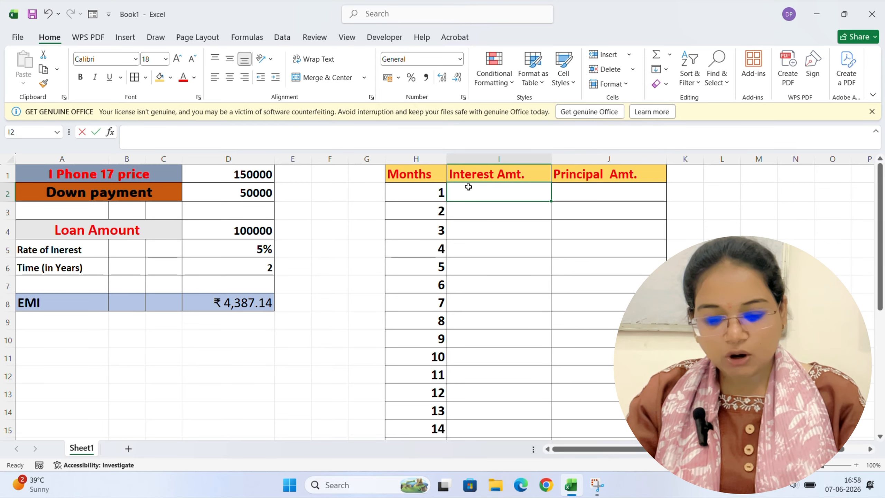
type("=")
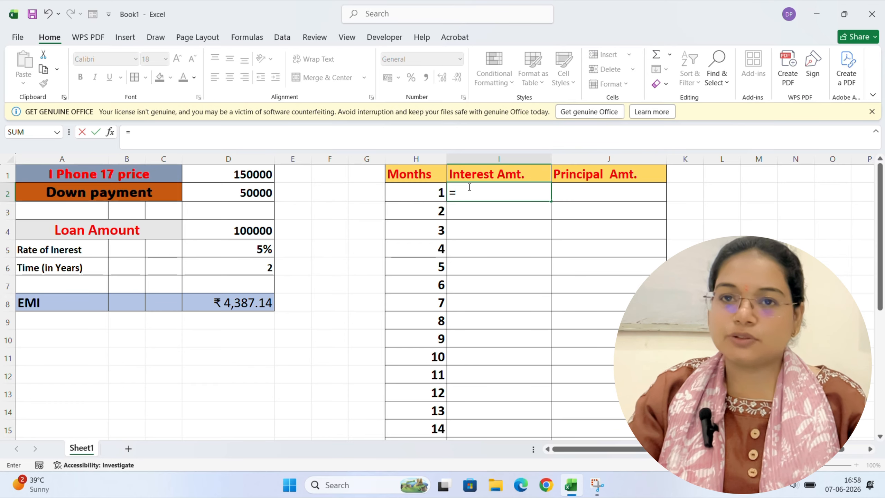
type("IPMT")
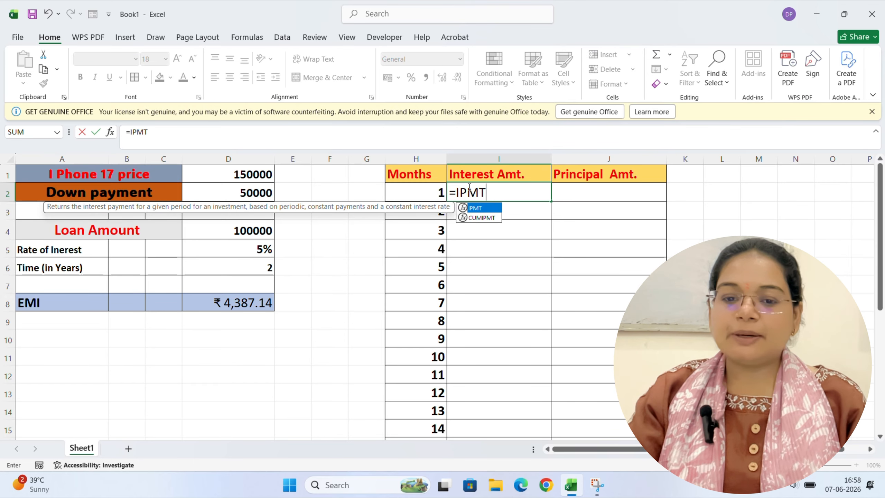
type("(")
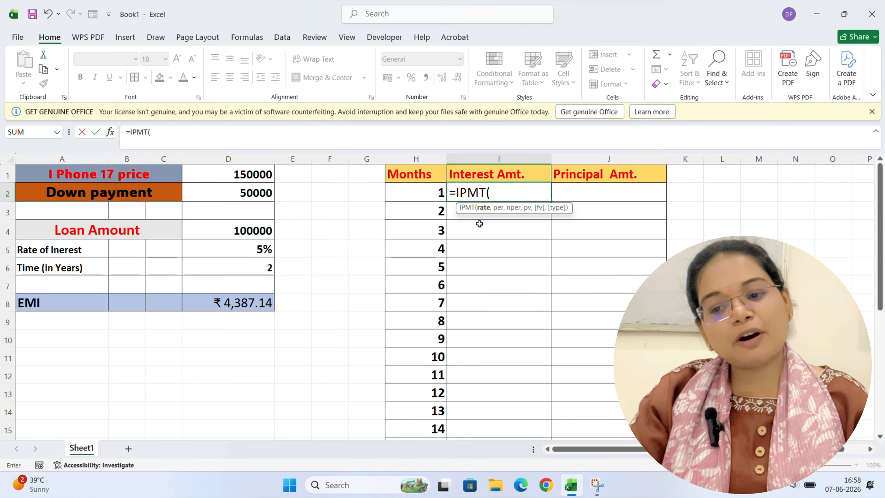
left_click(245, 248)
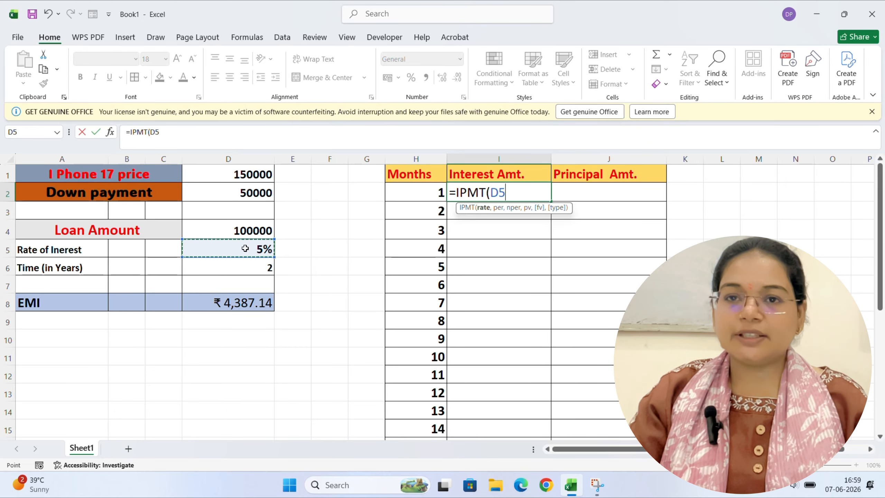
type("/12")
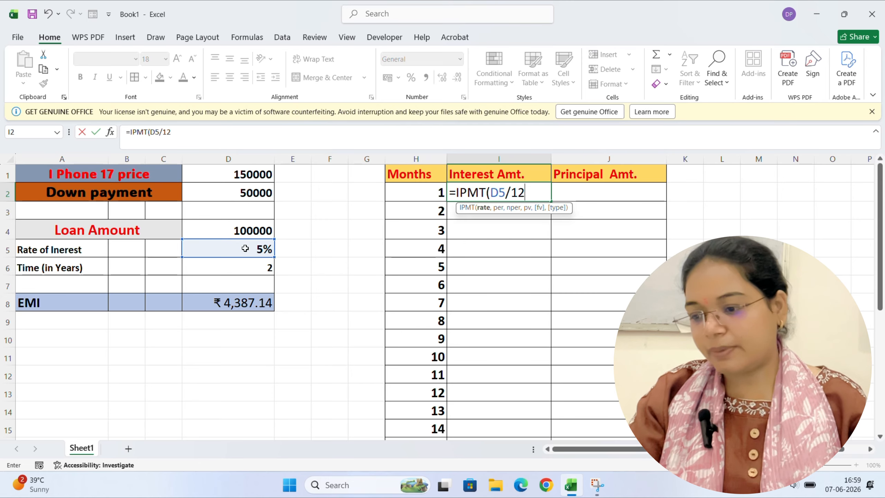
type(",")
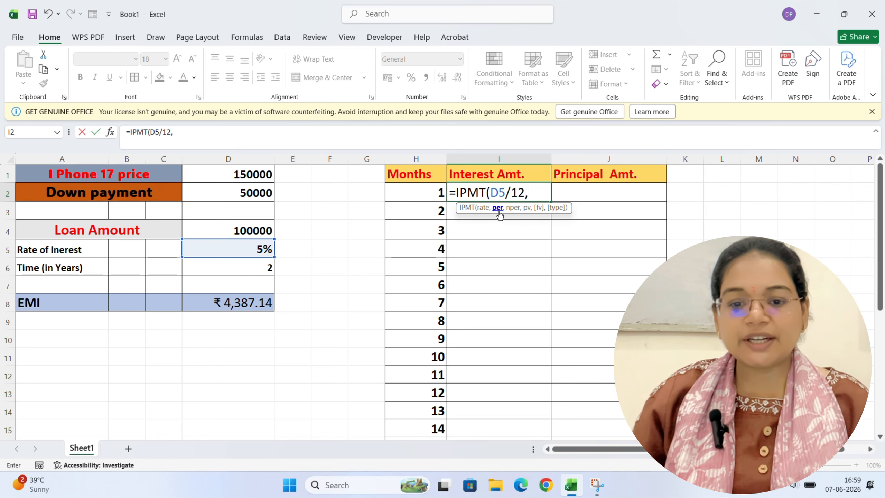
Complete I2's IPMT formula with H2 as the period, D6*12 as the number of periods and D4 as the present value.
left_click(412, 193)
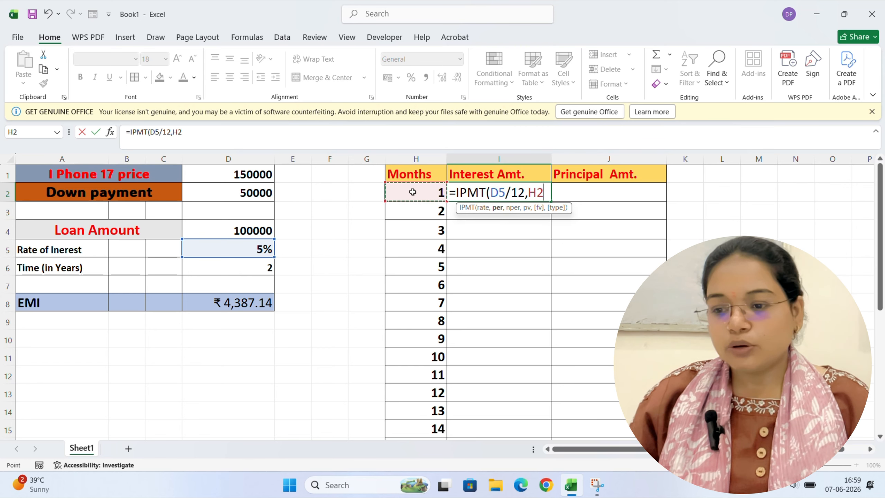
type(",")
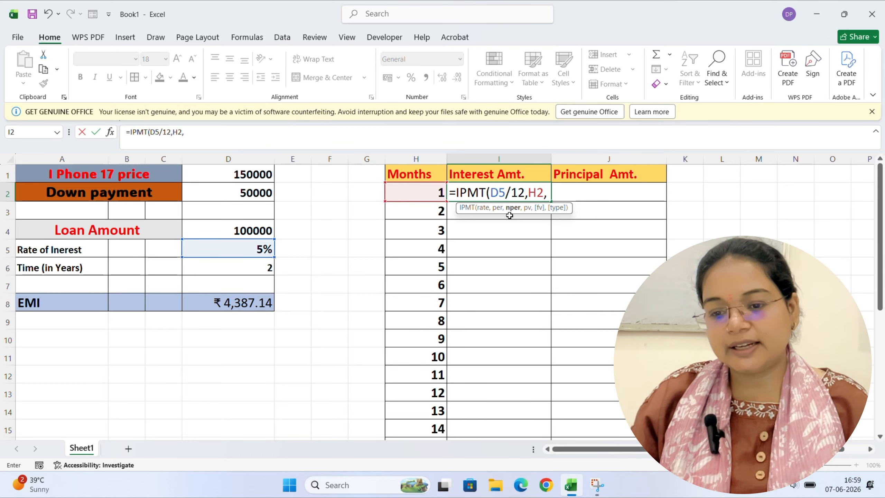
left_click(254, 267)
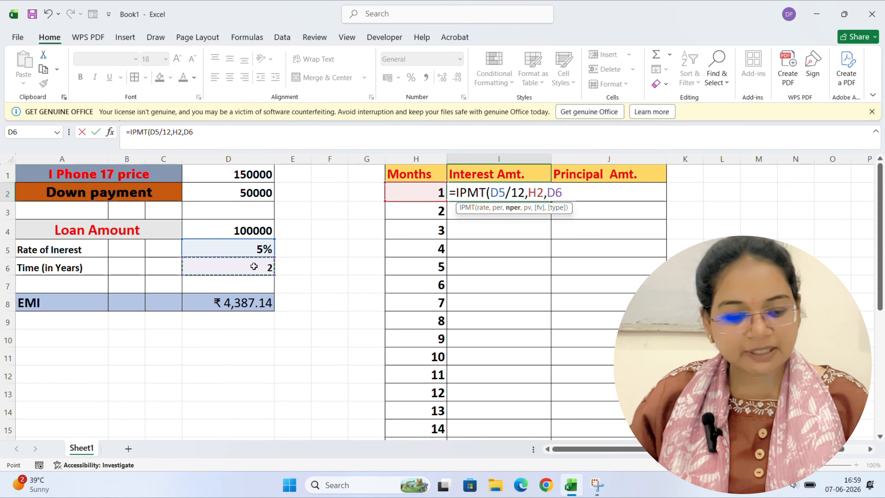
type("*")
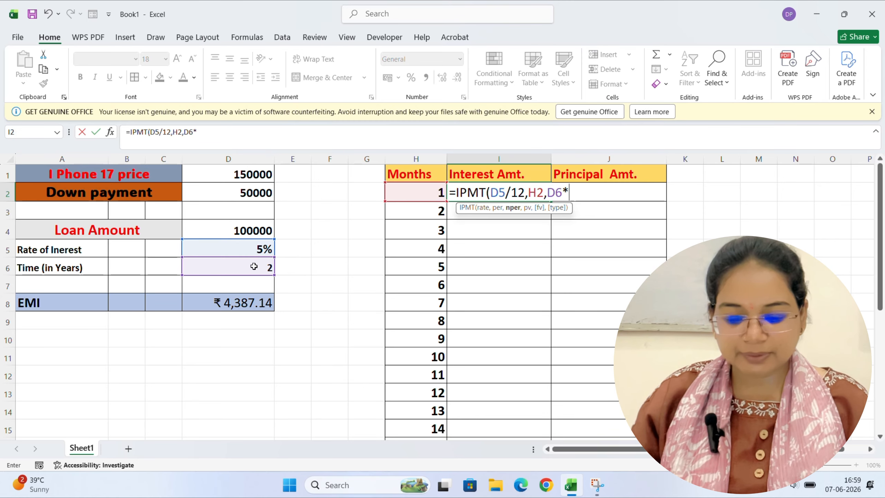
type("12")
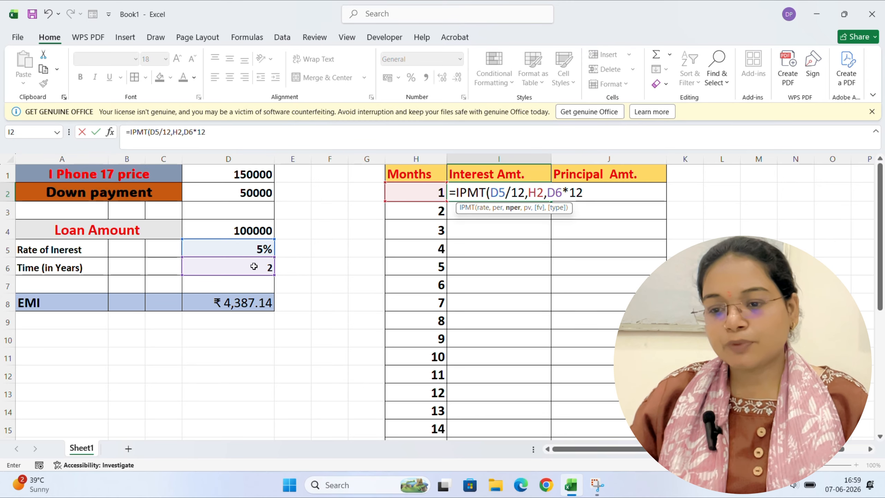
type(",")
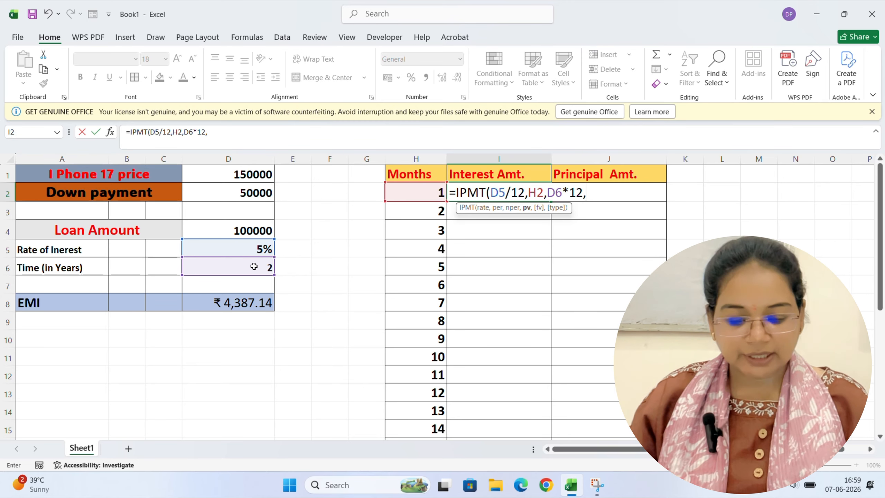
left_click(243, 231)
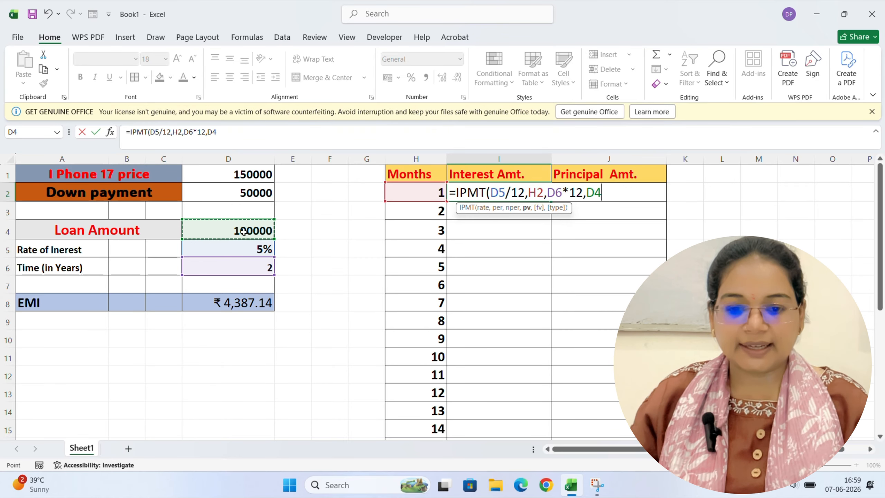
type(")")
key("Return")
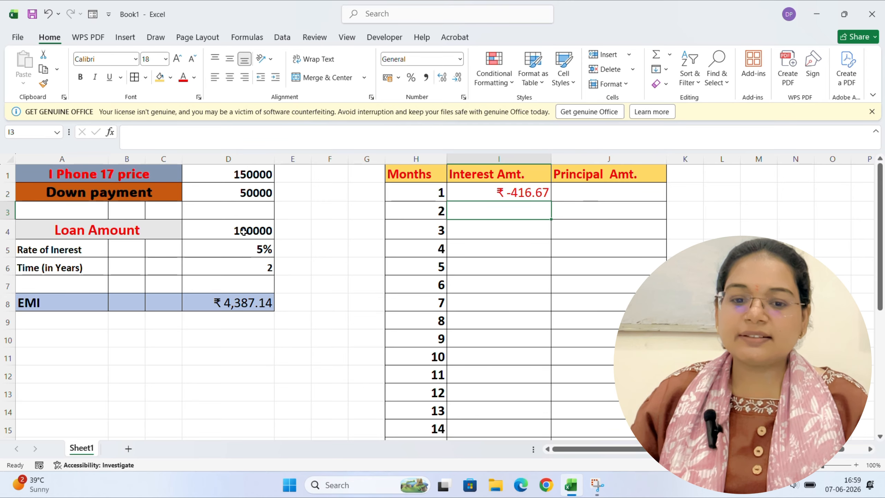
Put a minus sign before IPMT in I2's interest formula so it returns a positive amount.
left_click(499, 192)
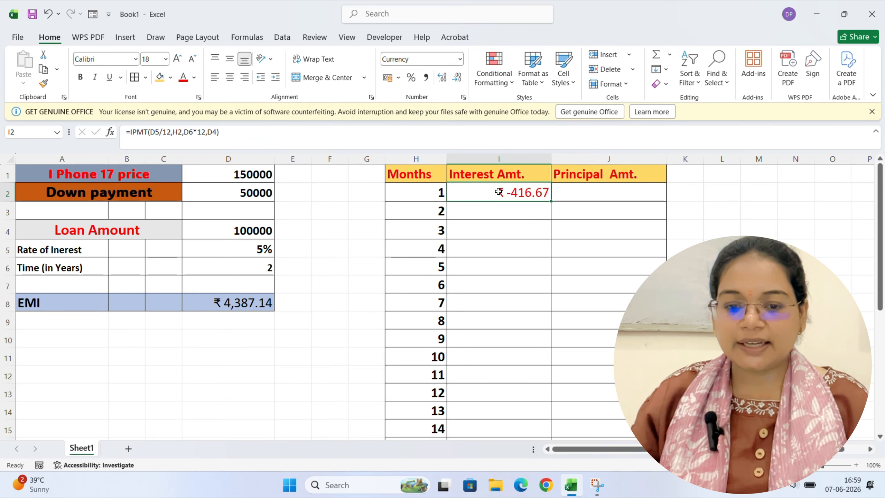
double_click(499, 192)
left_click(457, 193)
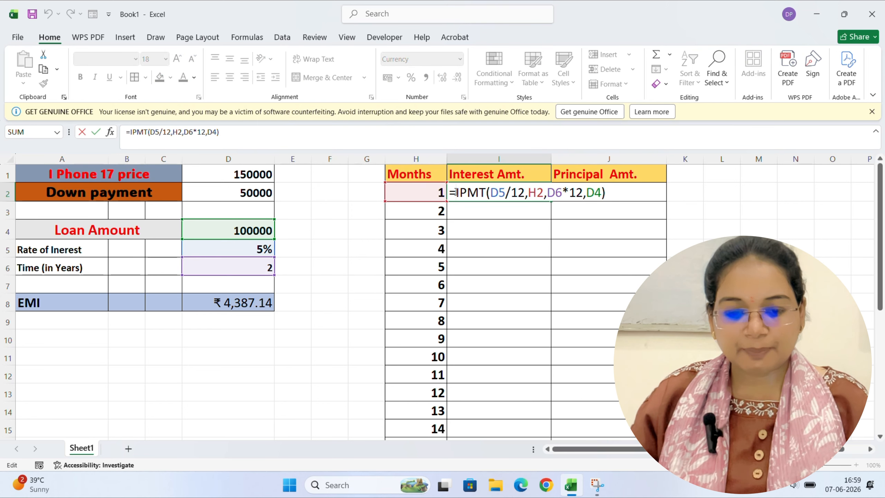
type("-")
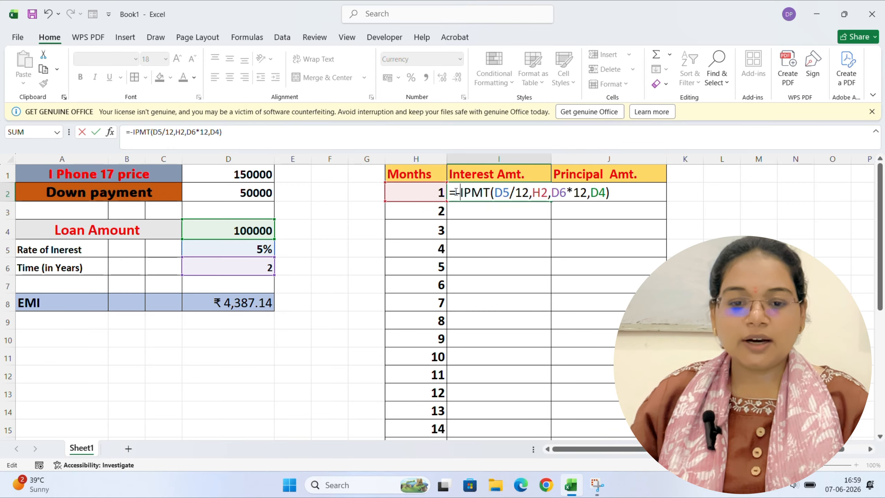
key("Return")
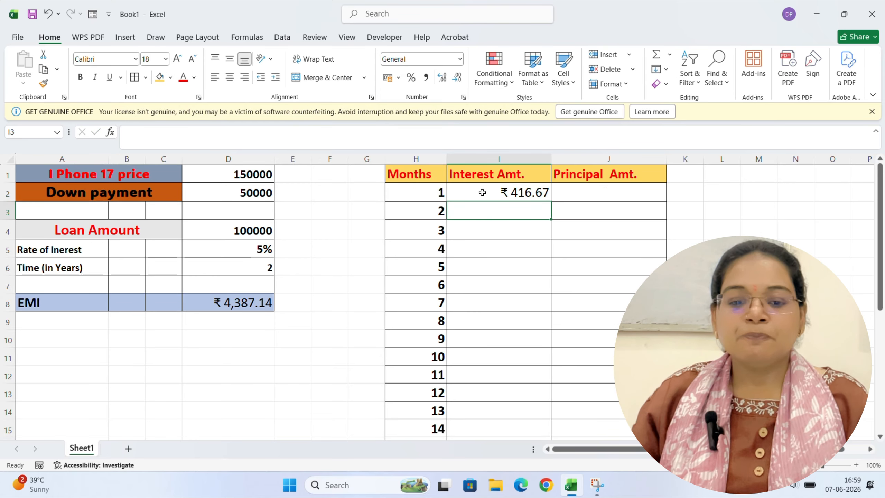
Try to fill the interest formula from I2 down to I4, and undo the fill.
left_click(523, 193)
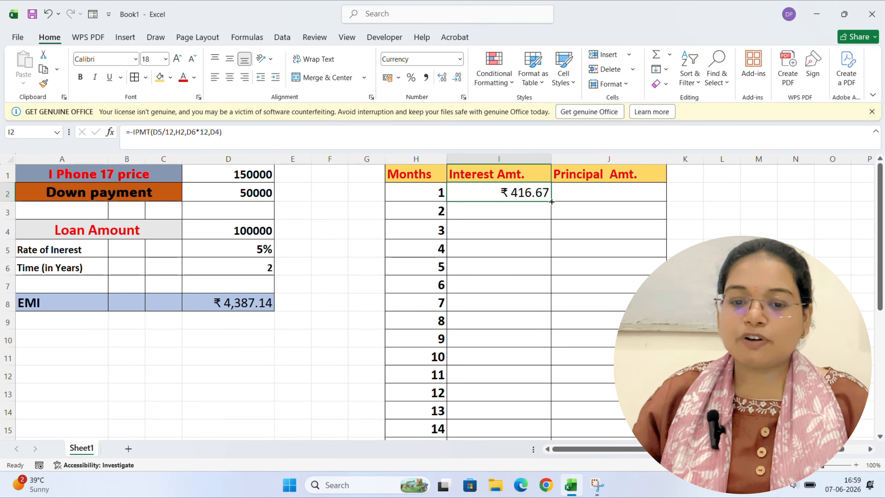
left_click_drag(551, 202, 553, 237)
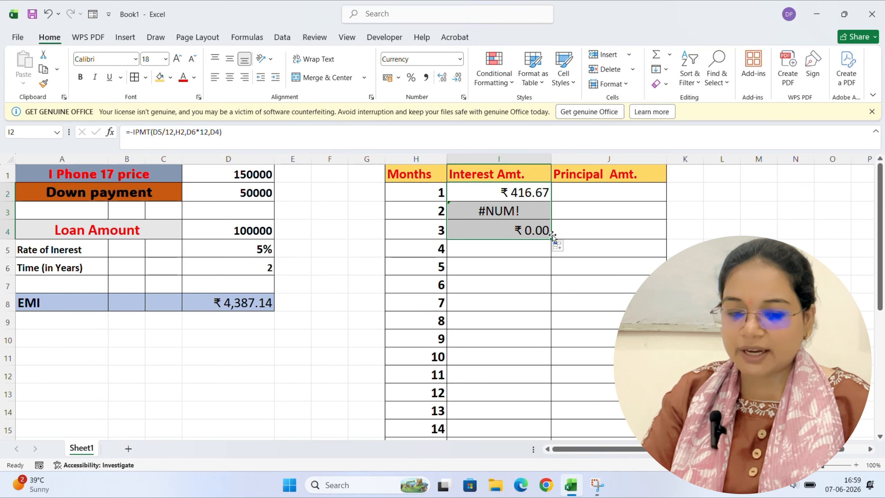
key("ctrl+z")
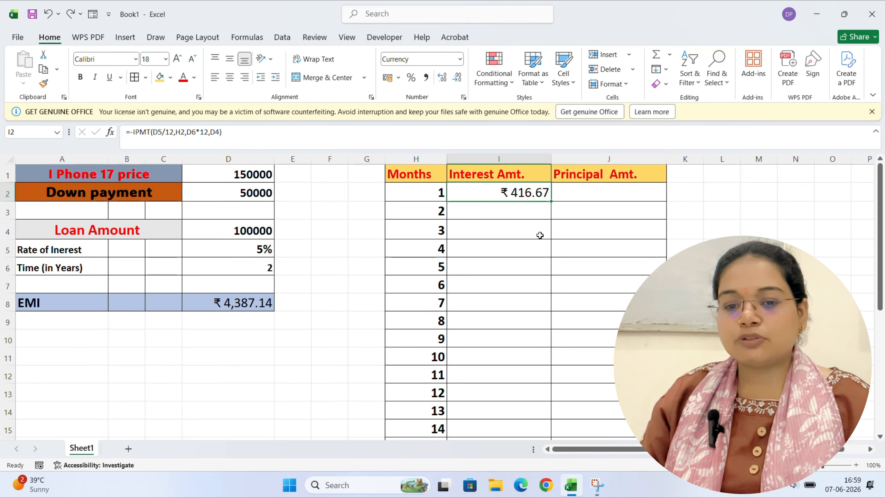
Make the D5, D6 and D4 references absolute in I2's formula, giving =-IPMT($D$5/12,H2,$D$6*12,$D$4).
double_click(499, 196)
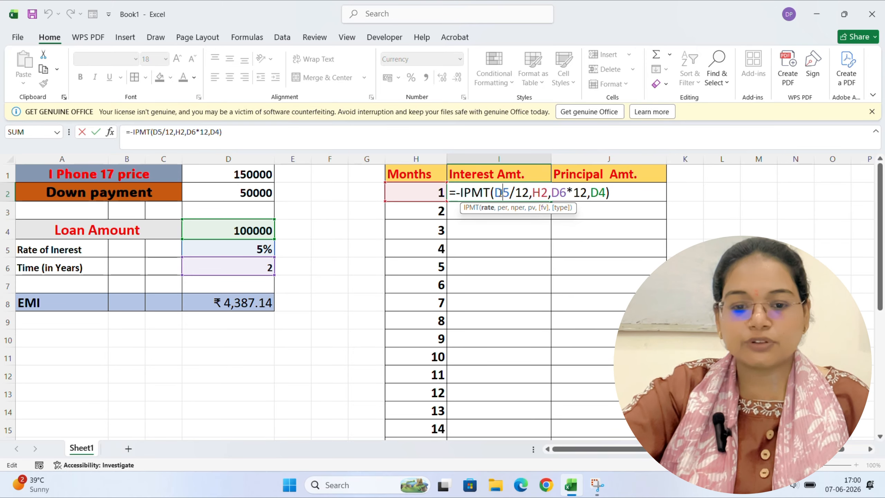
key("F4")
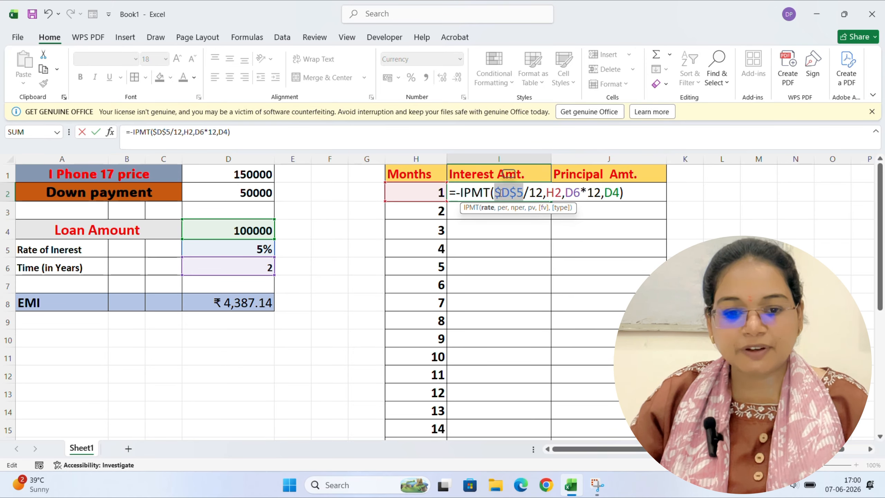
left_click(574, 193)
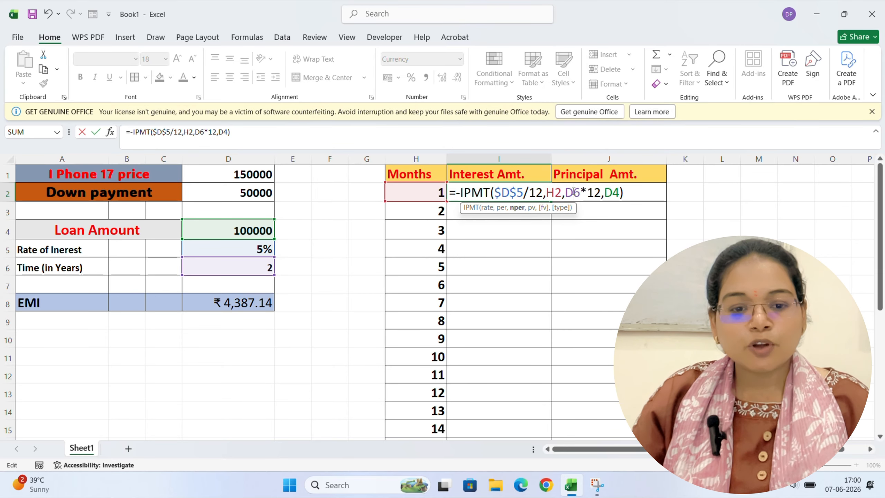
key("F4")
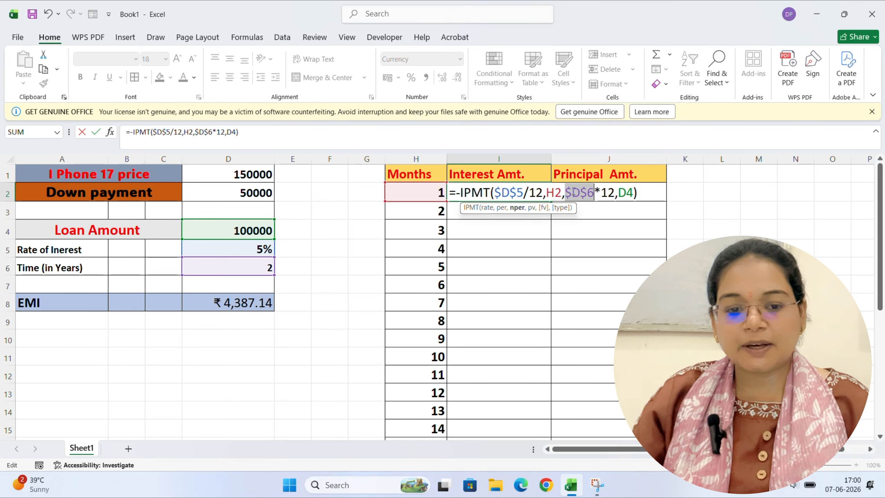
left_click(628, 193)
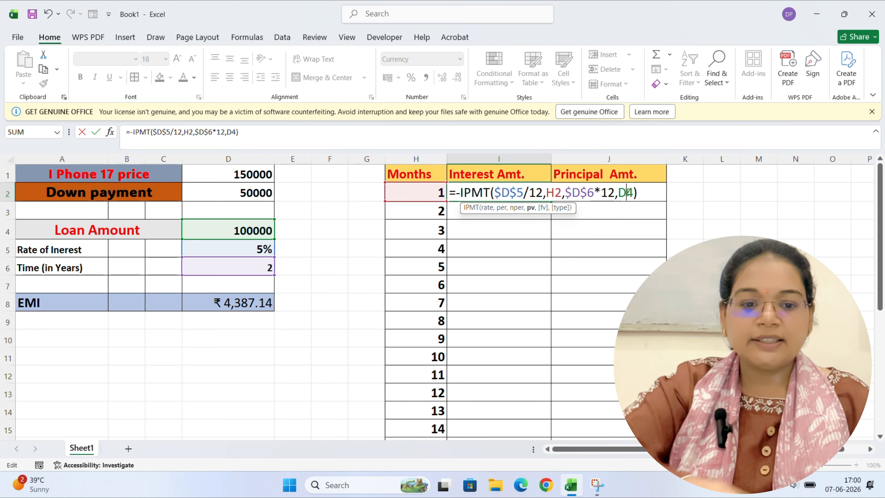
key("F4")
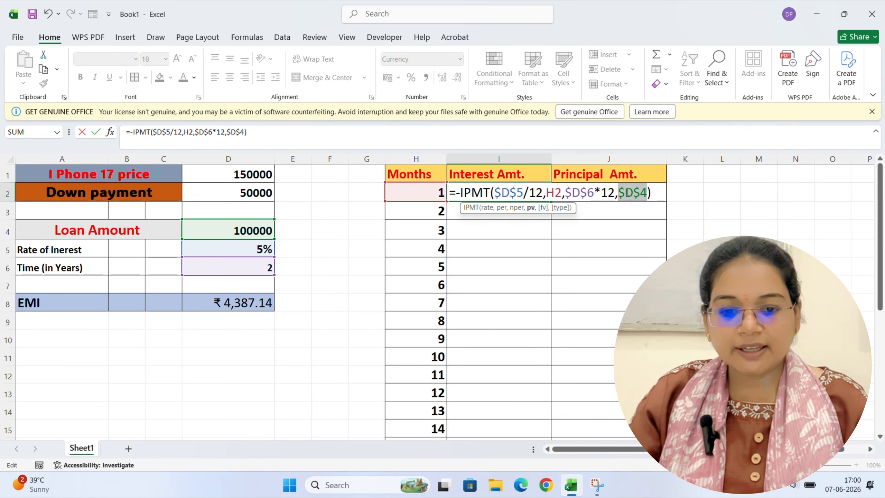
key("Return")
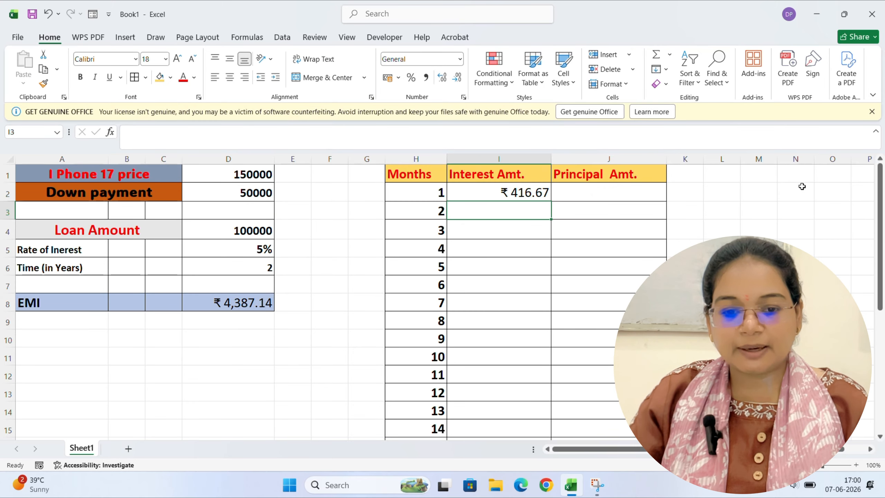
Fill the interest formula from I2 down the Interest Amt. column for all 24 months.
left_click(542, 196)
left_click_drag(547, 198, 578, 432)
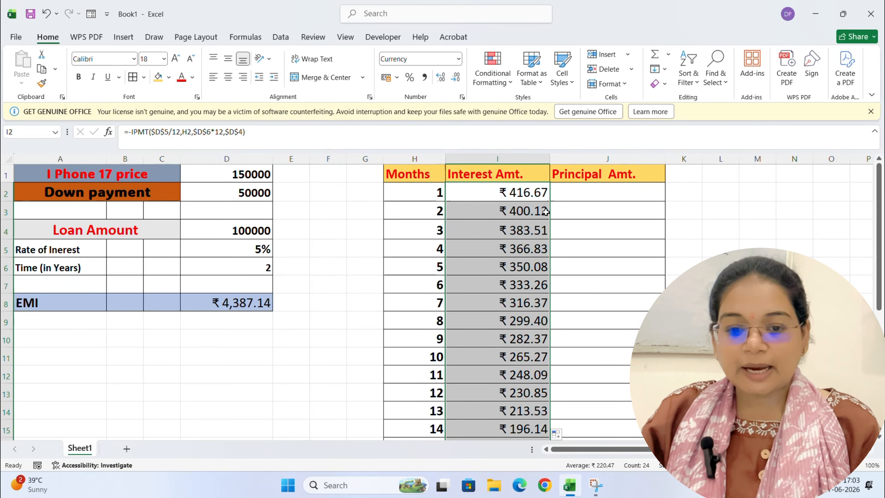
Enter the principal formula =PPMT(D5/12,H2,D6*12,D4) in J2 for month 1 of the Principal Amt. column.
left_click(586, 188)
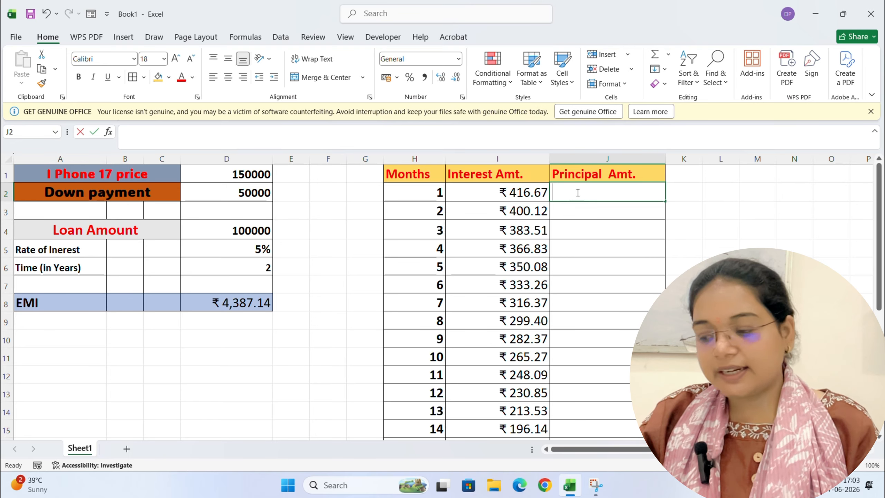
type("=")
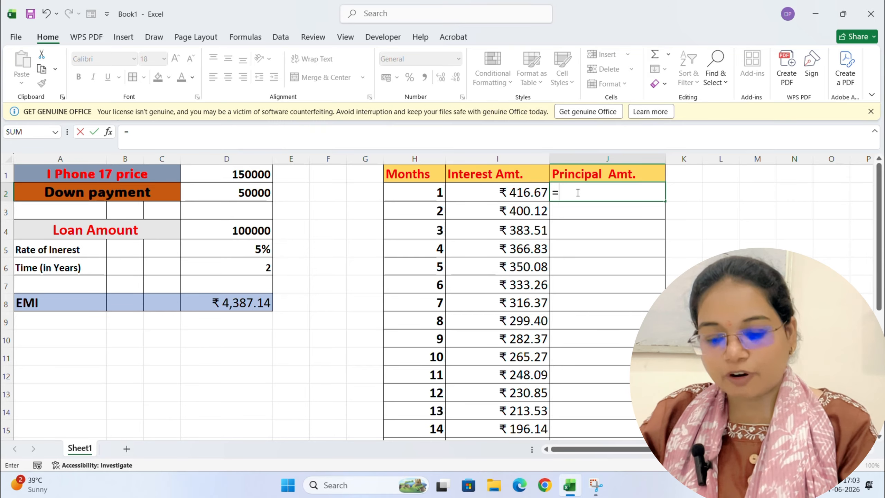
type("PPMT")
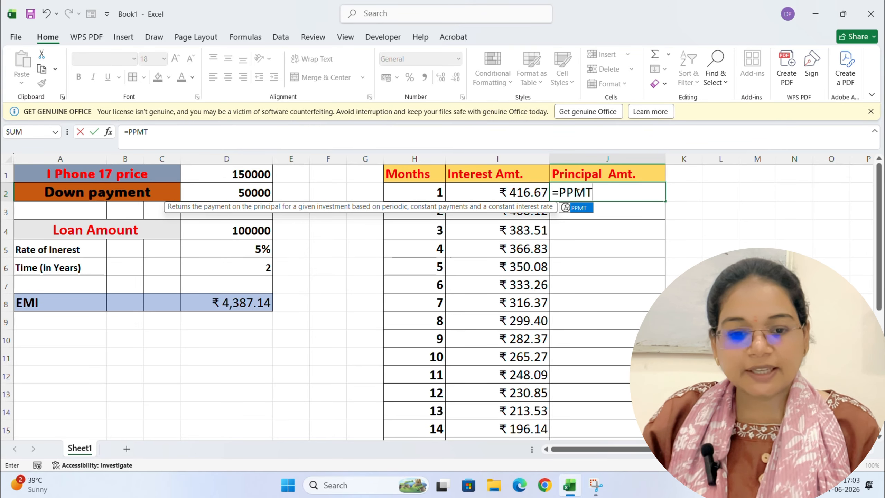
type("(")
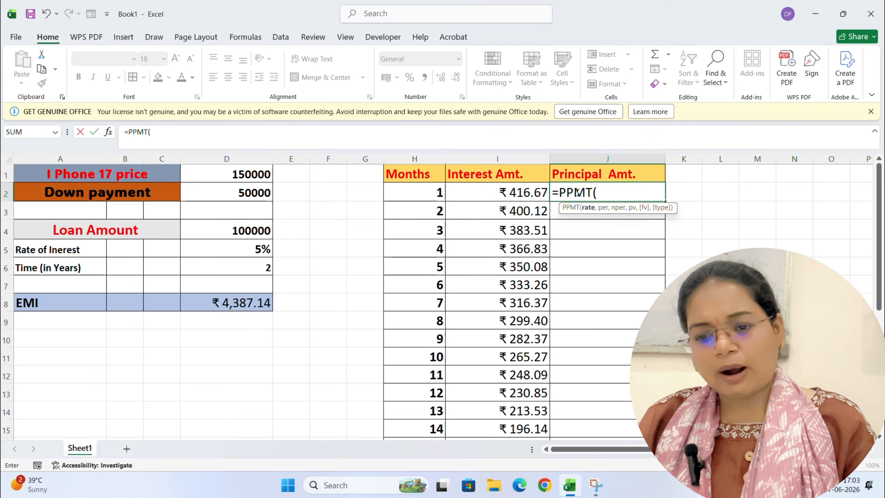
left_click(232, 247)
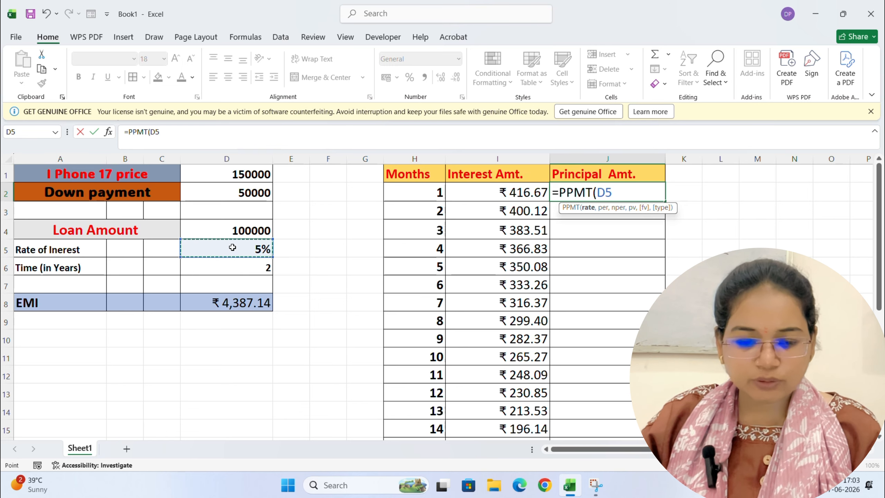
type("/")
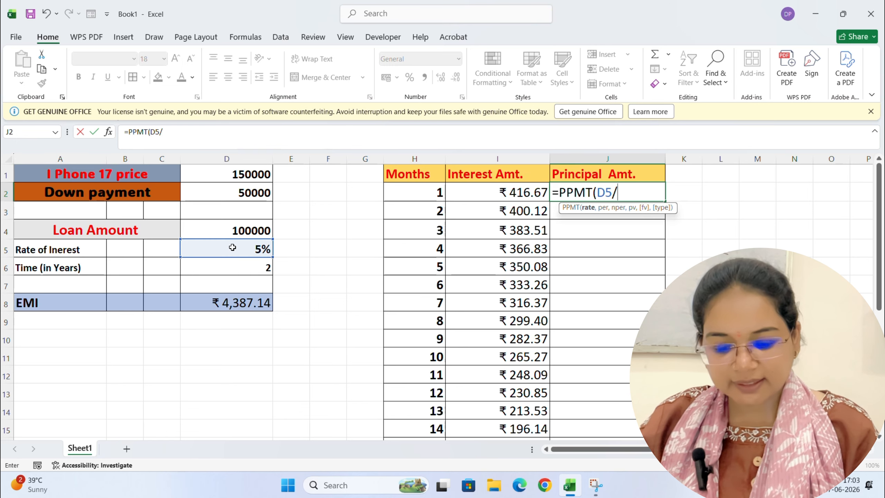
type("12,")
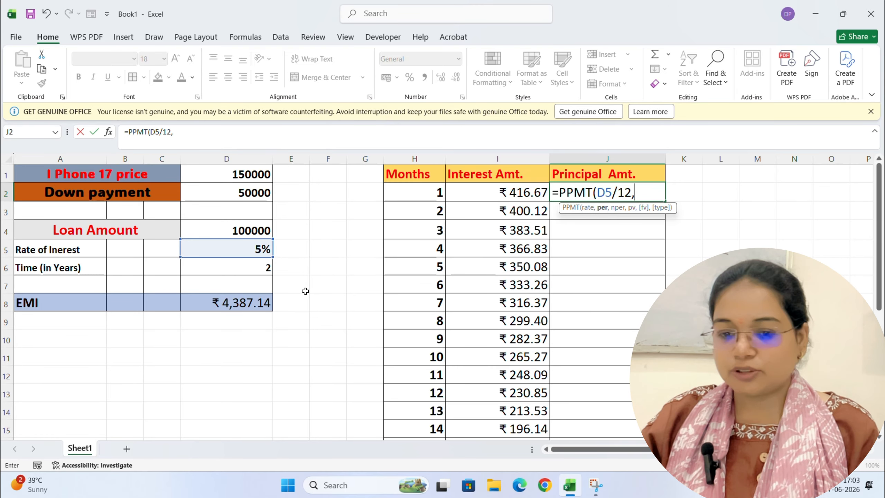
left_click(430, 191)
type(",")
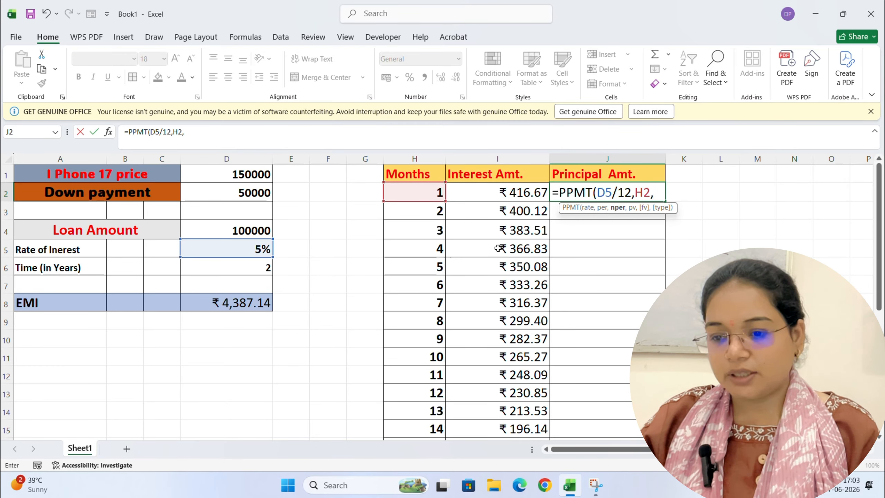
left_click(254, 267)
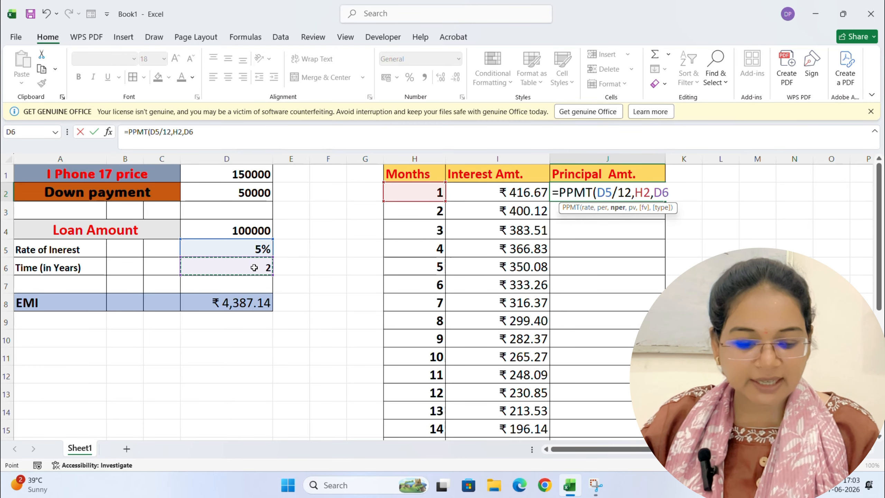
type("*")
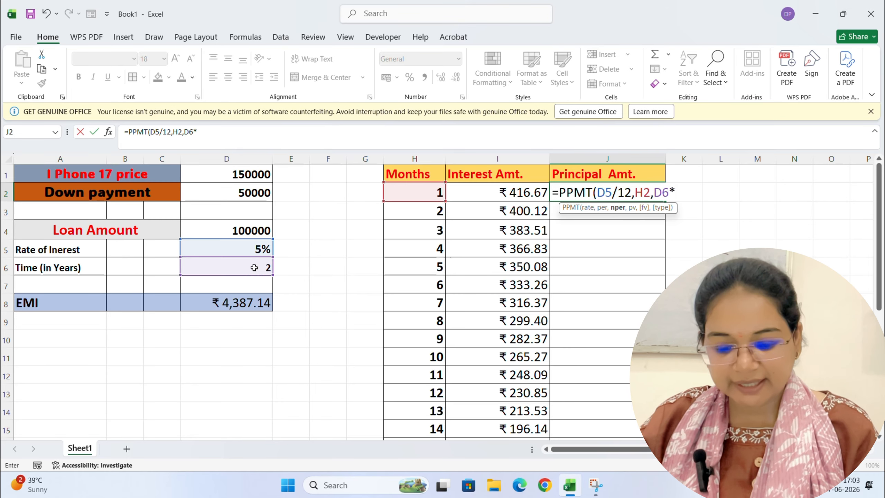
type("12,")
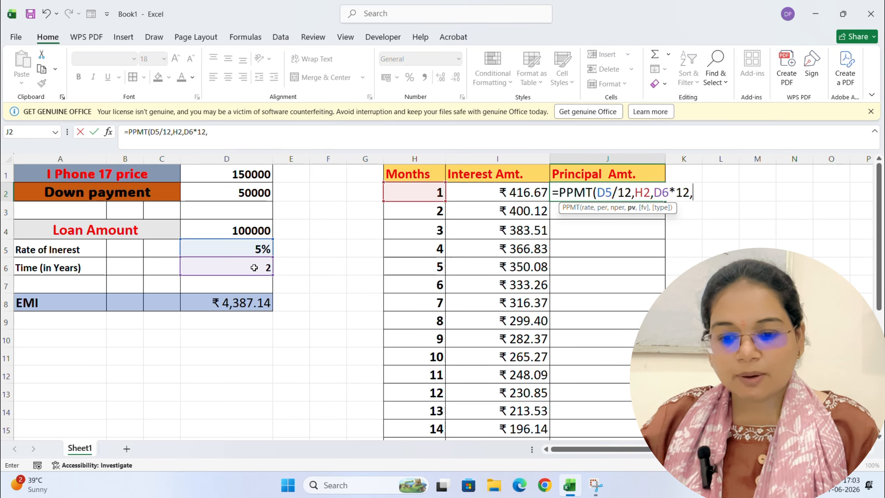
left_click(218, 230)
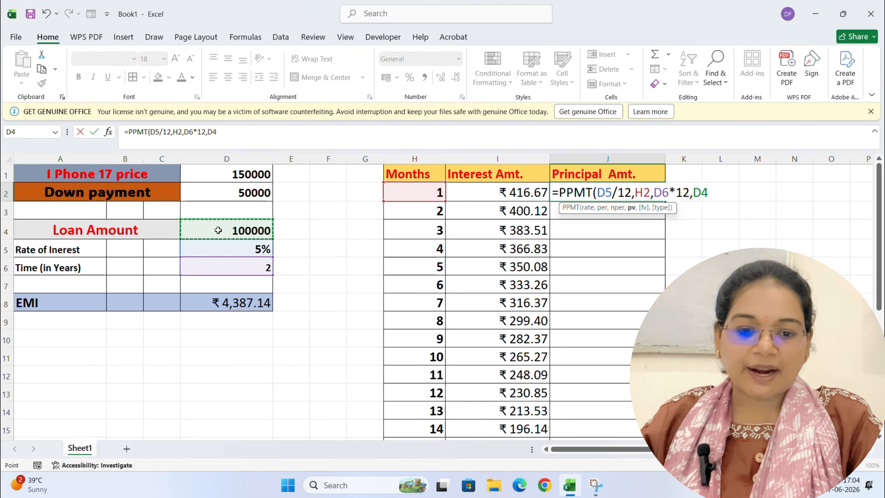
type(")")
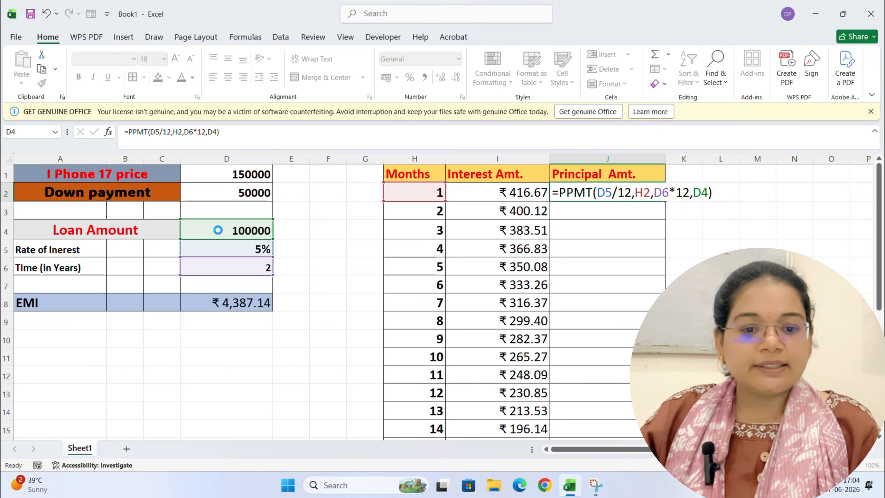
key("Return")
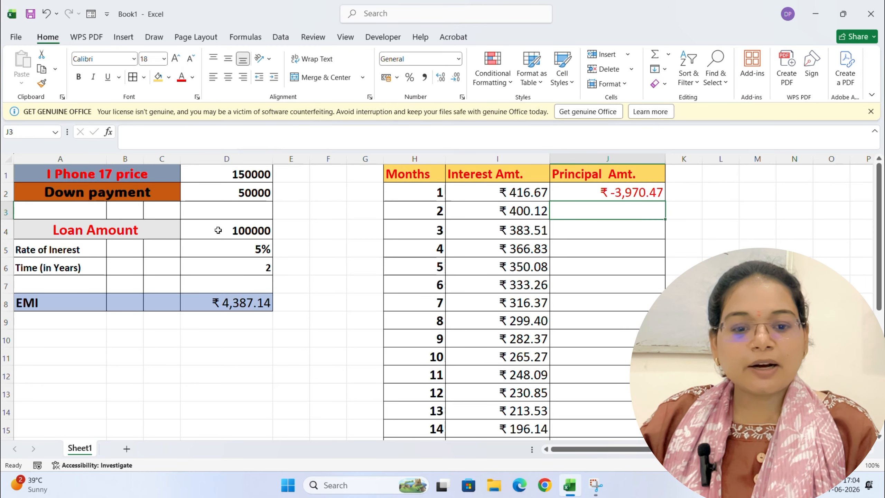
Put a minus sign before PPMT in J2's principal formula so it returns a positive amount.
left_click(584, 196)
double_click(612, 194)
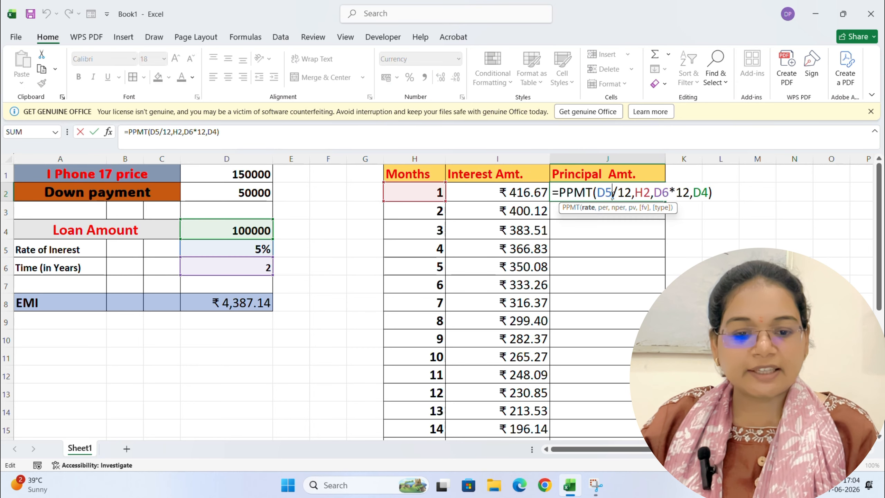
left_click(561, 194)
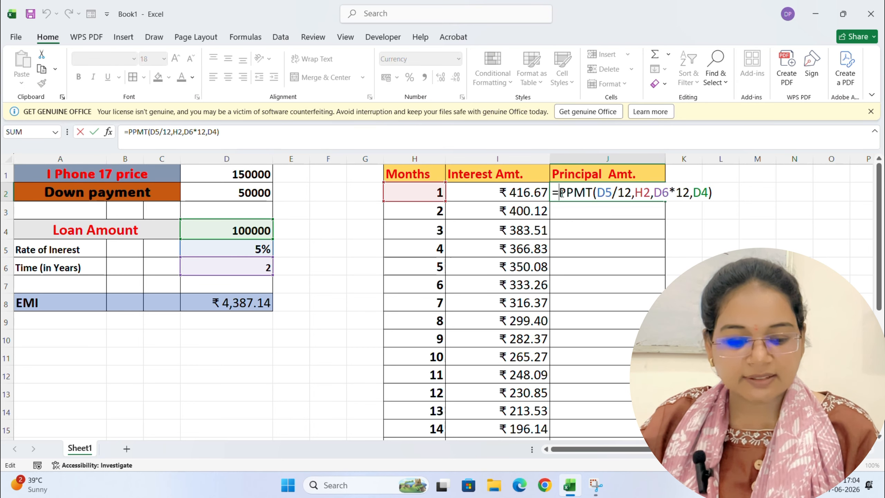
type("-")
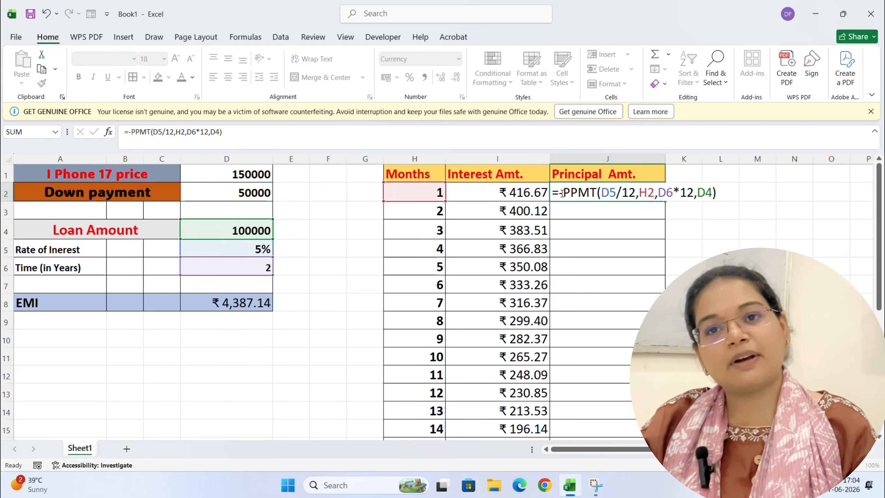
key("ctrl+Return")
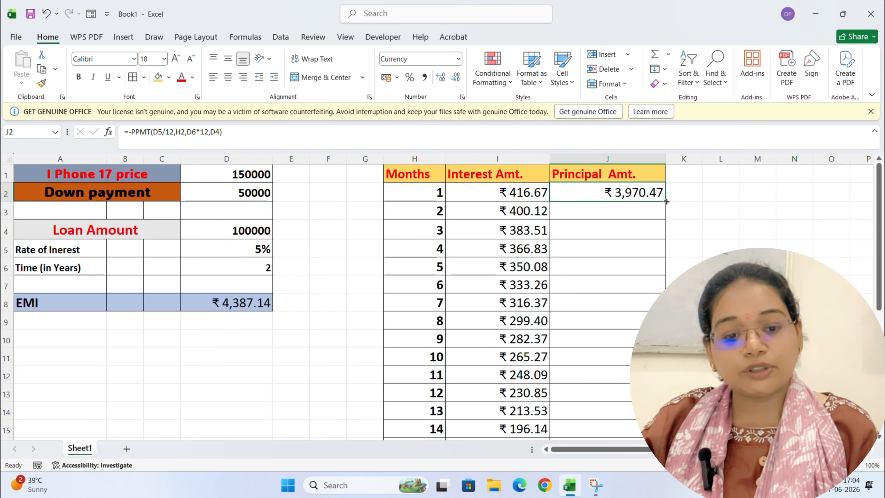
Try to fill the principal formula from J2 down to J5, and undo the fill.
left_click_drag(667, 201, 678, 262)
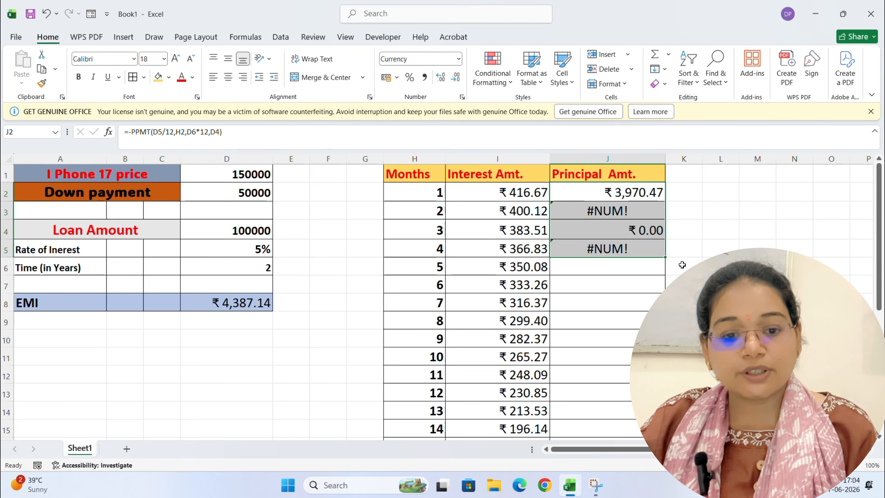
key("ctrl+z")
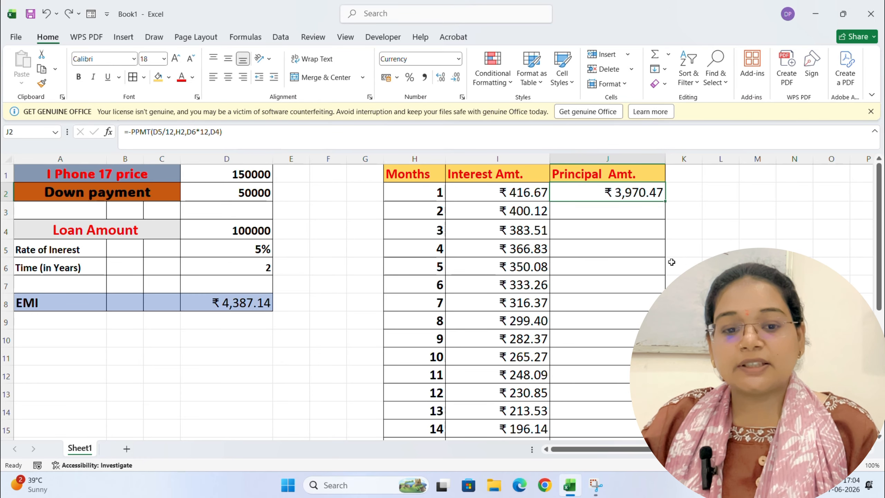
Make the D5, D6 and D4 references absolute in J2's formula, giving =-PPMT($D$5/12,H2,$D$6*12,$D$4).
double_click(629, 193)
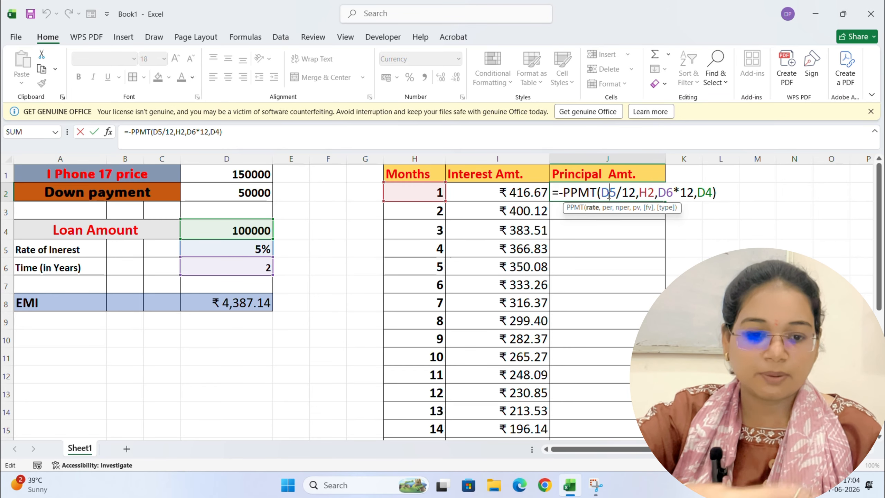
key("F4")
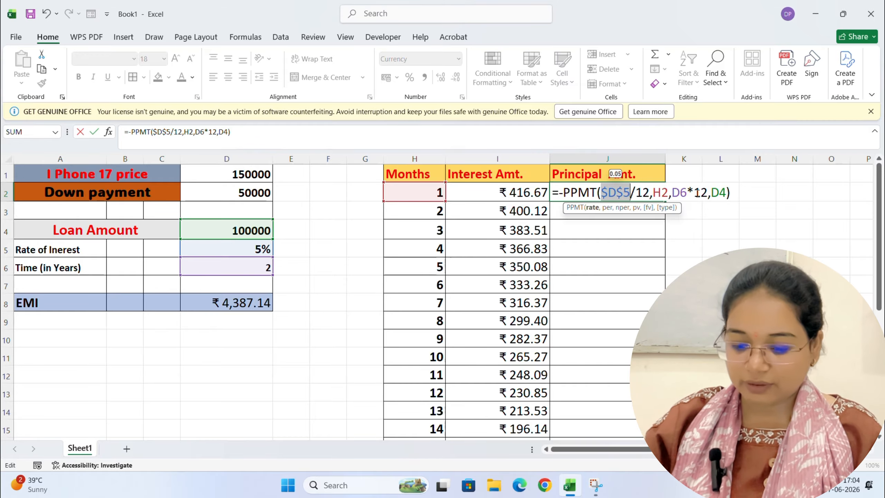
left_click(680, 192)
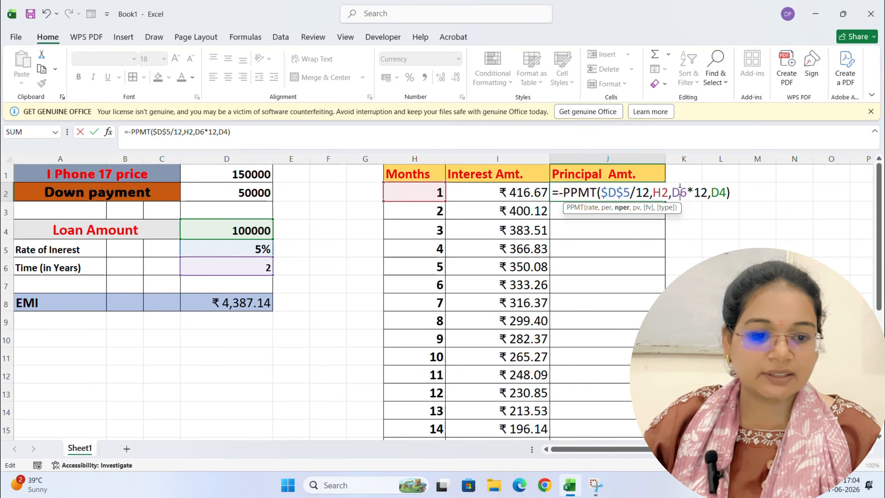
key("F4")
left_click(735, 194)
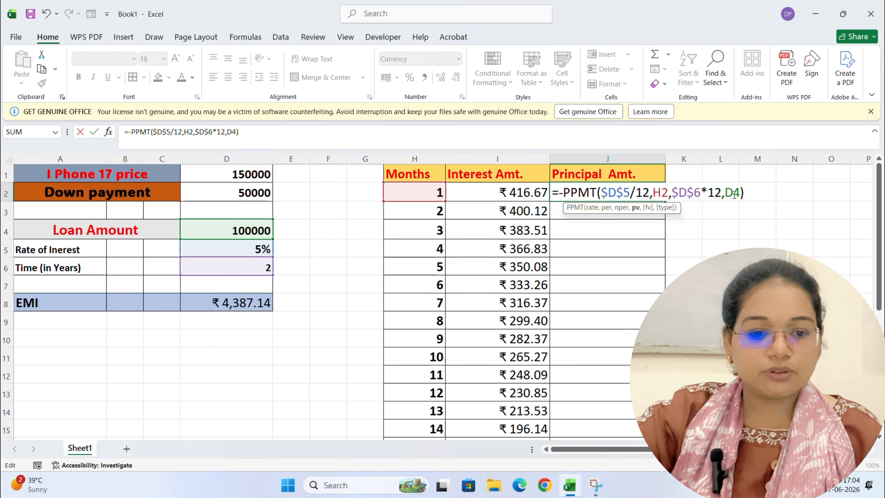
key("F4")
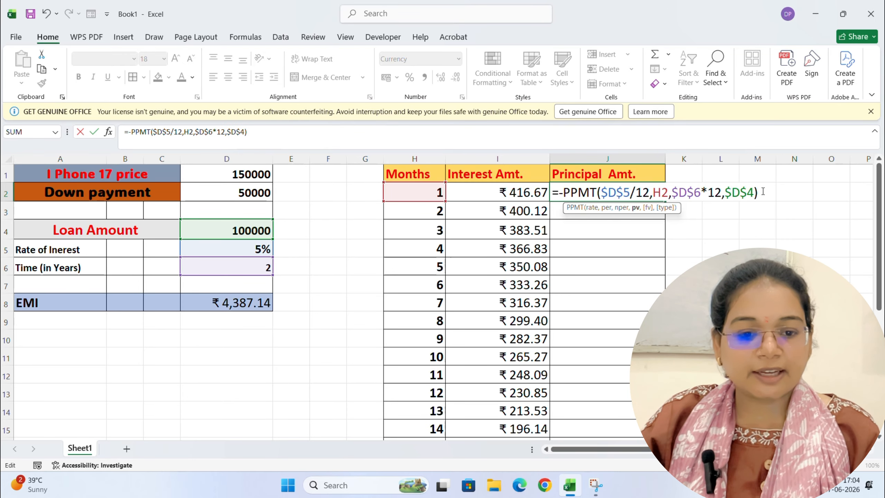
key("Return")
Fill the principal formula from J2 down the Principal Amt. column for all 24 months.
left_click(630, 193)
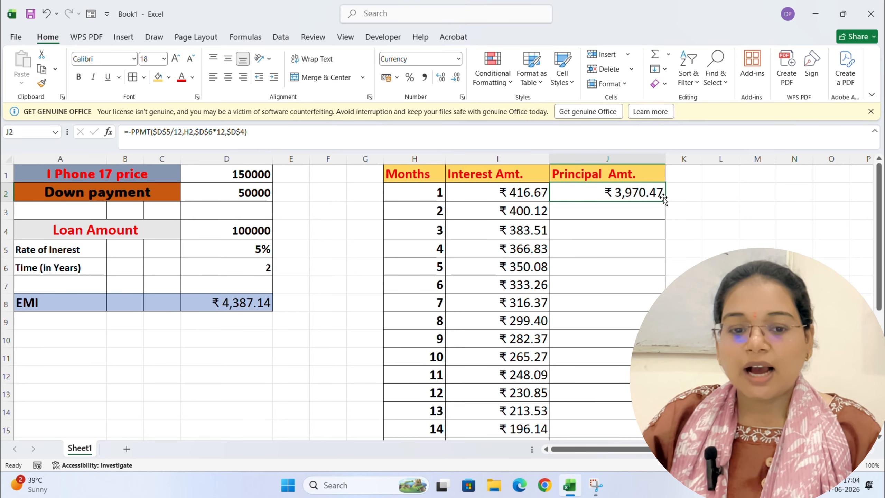
left_click_drag(666, 199, 660, 356)
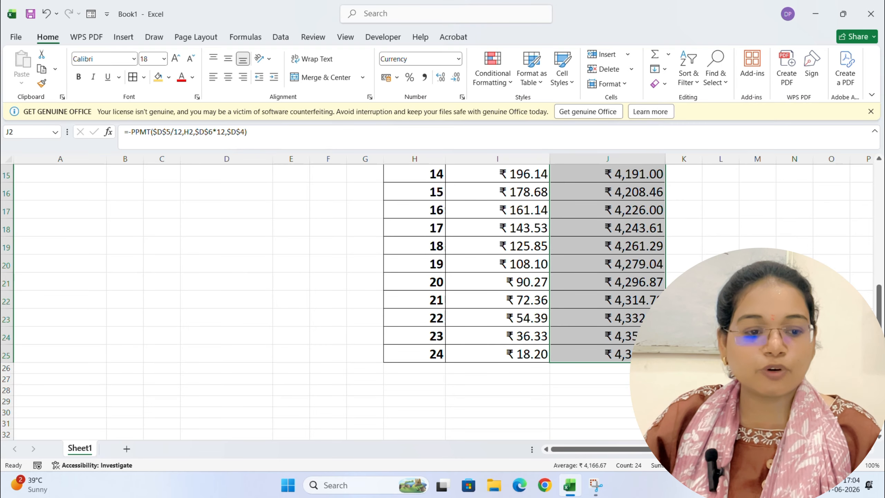
left_click_drag(881, 300, 859, 173)
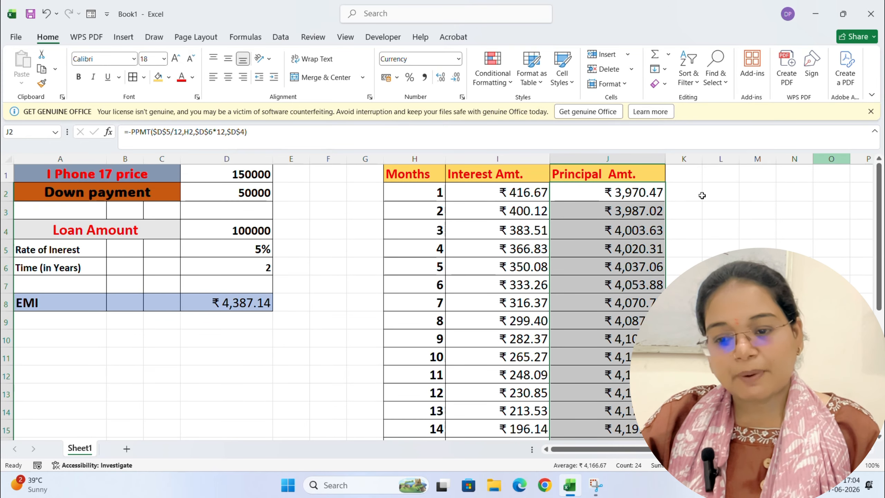